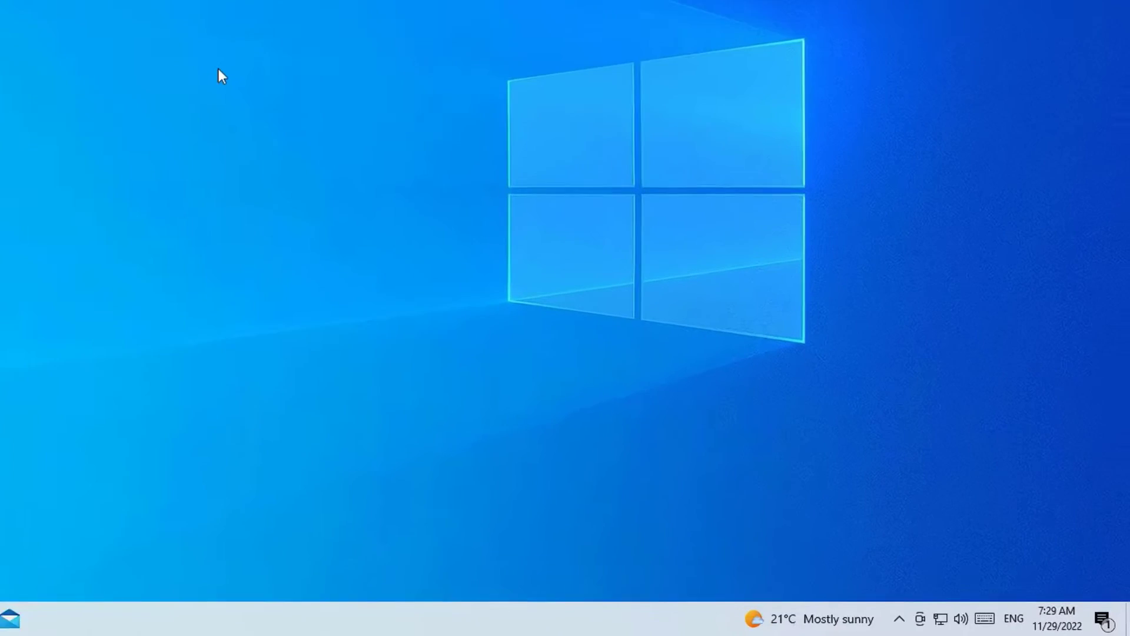
Step: Launch Task Manager from the taskbar menu and view the Performance graphs
right_click(113, 5)
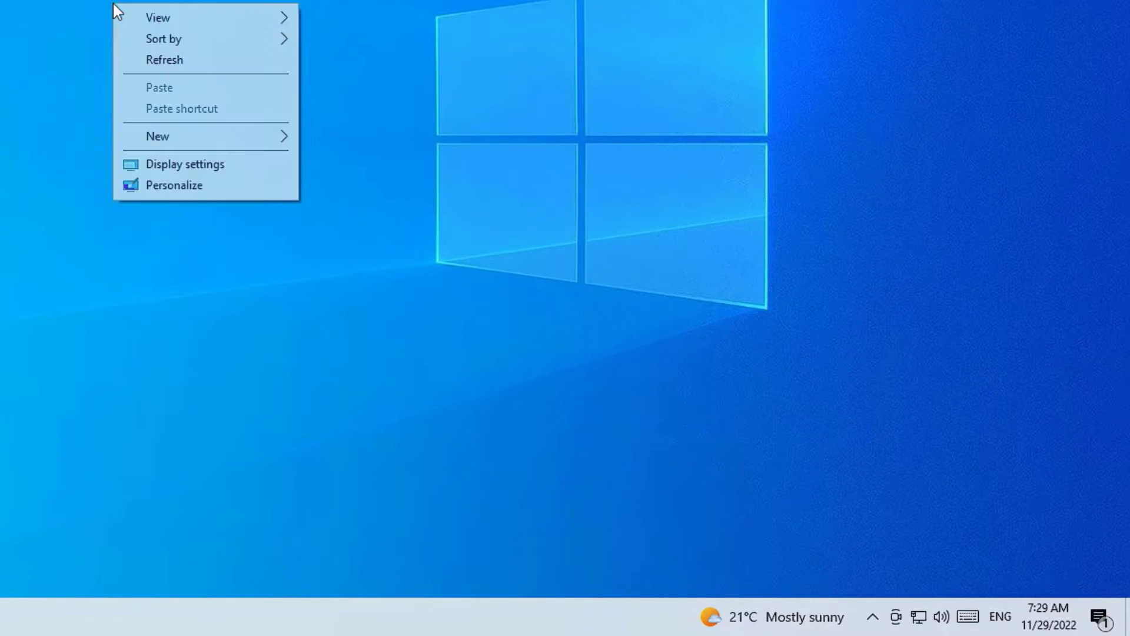
right_click(388, 615)
click(407, 535)
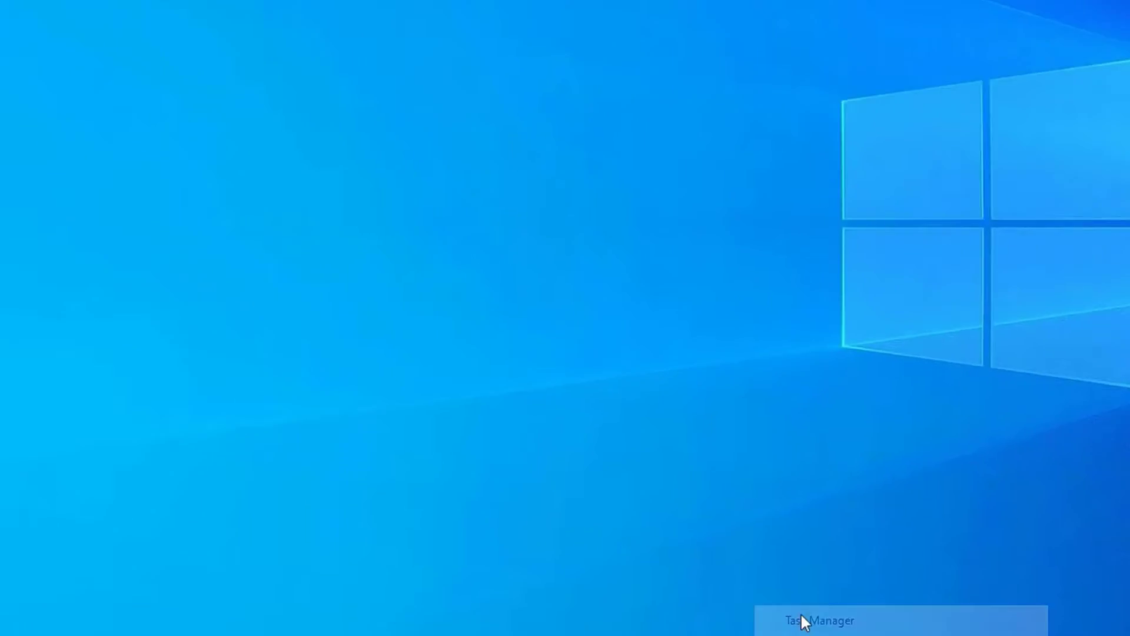
click(185, 99)
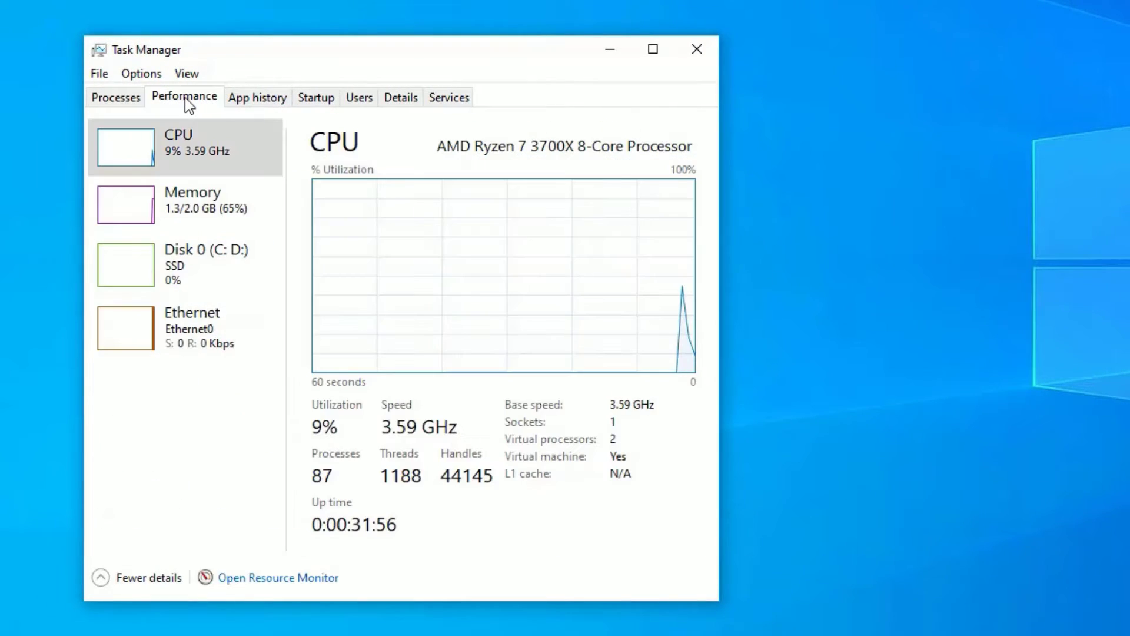
Step: Show the Ethernet adapter's live send/receive speeds, toggling the graph-only summary view
click(191, 346)
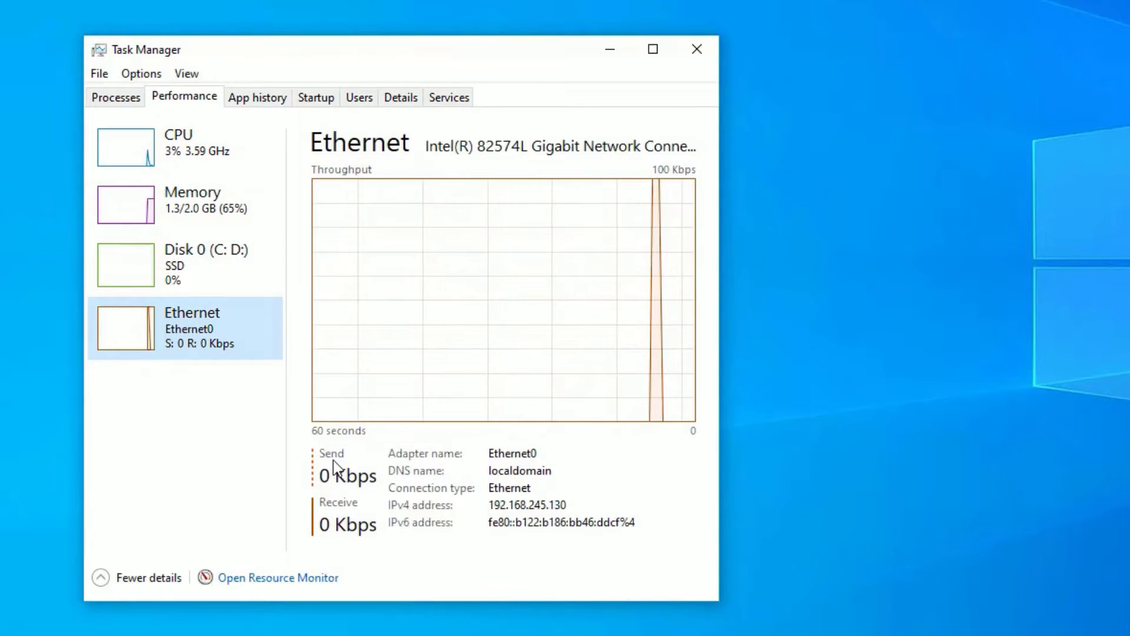
double_click(331, 397)
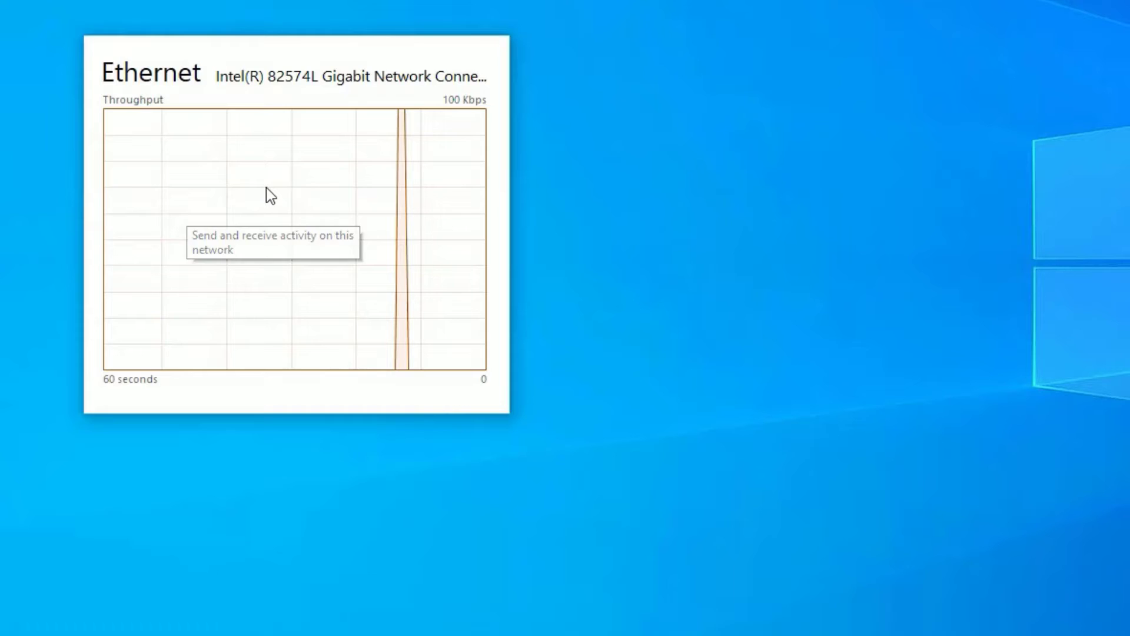
key(alt+F4)
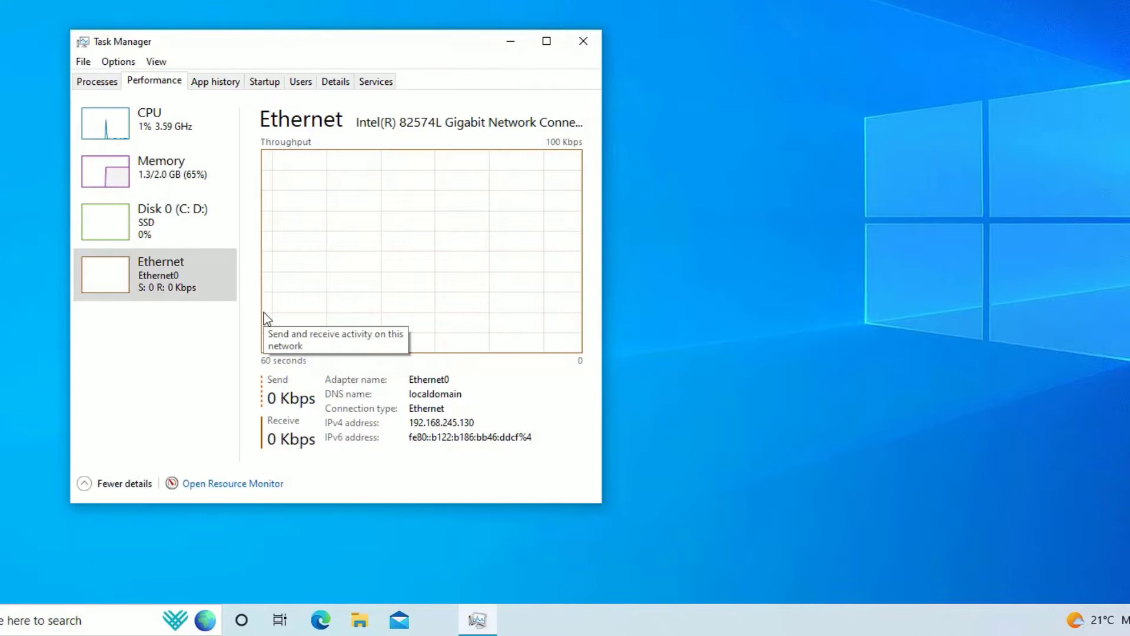
click(212, 371)
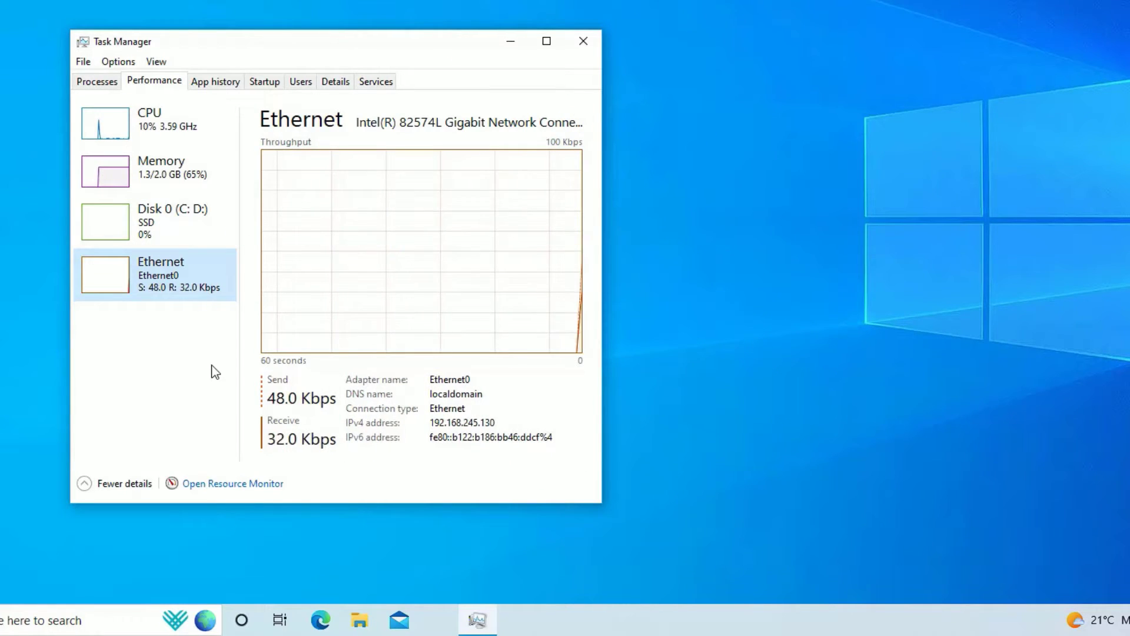
Step: Launch Google Chrome from the Windows search panel
click(583, 40)
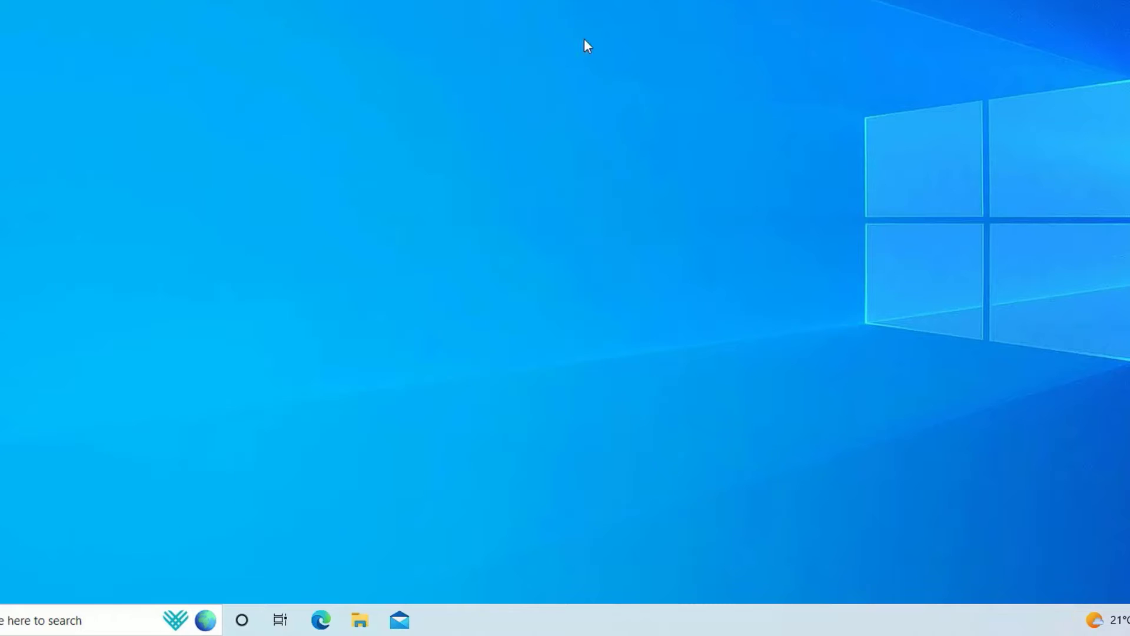
key(super+s)
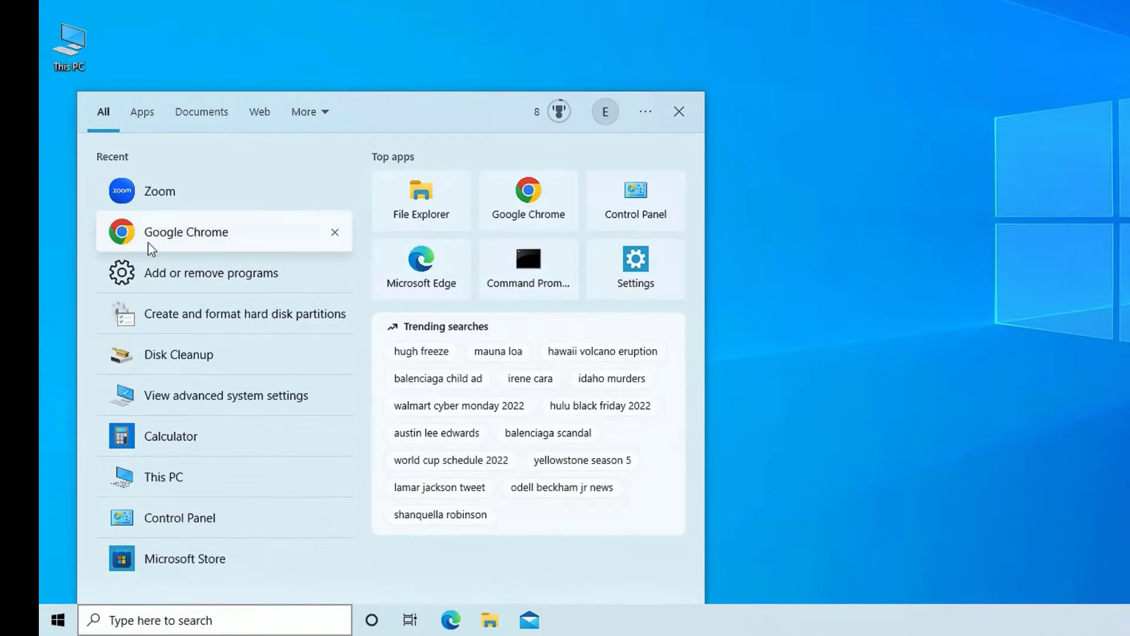
click(148, 232)
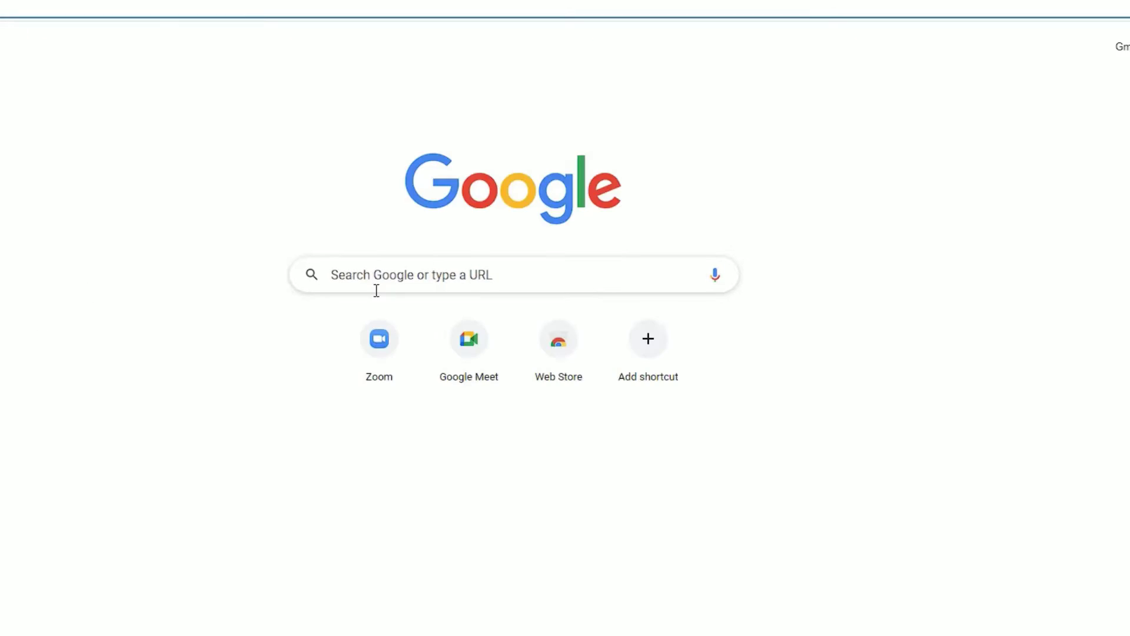
Step: Search Google for 'net speed monitor'
click(375, 289)
text(net)
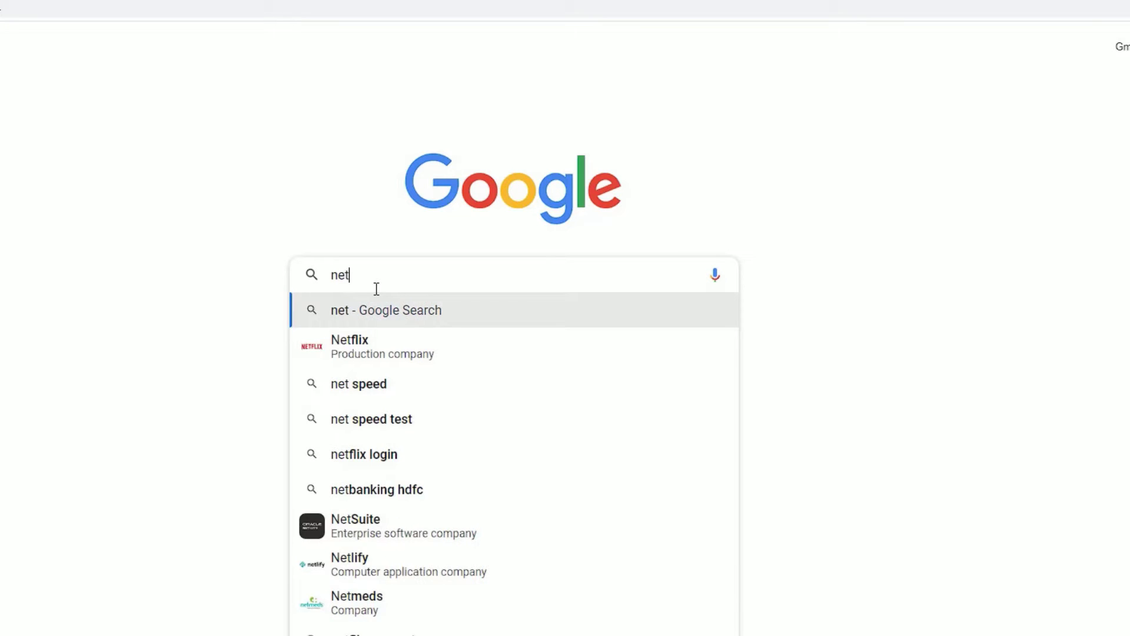
text( speed)
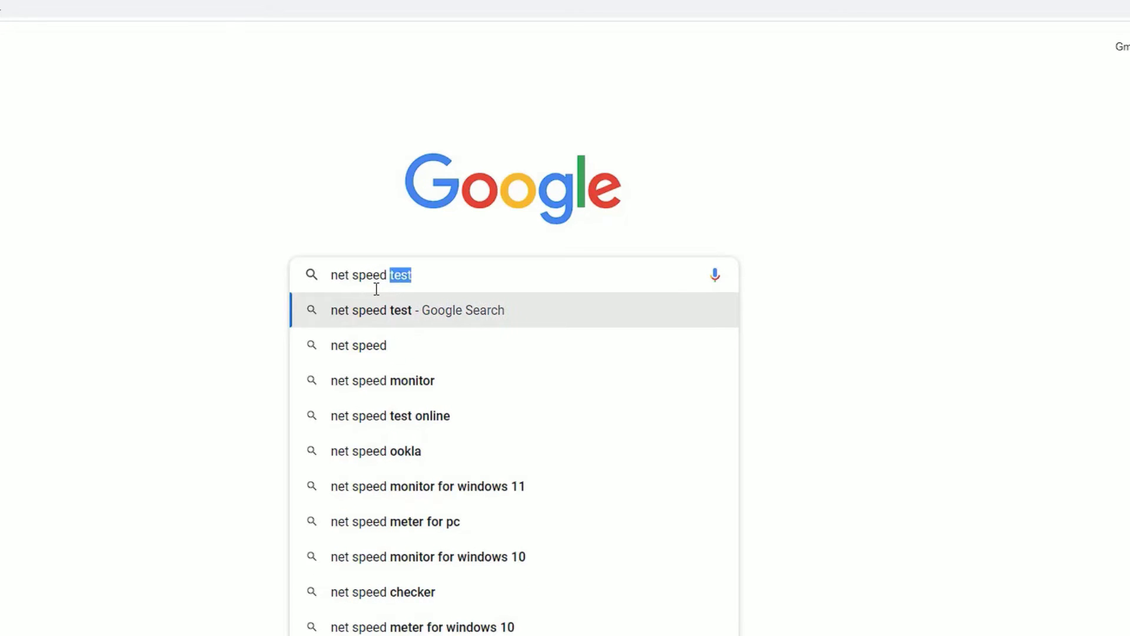
key(Down)
key(Down)
key(Return)
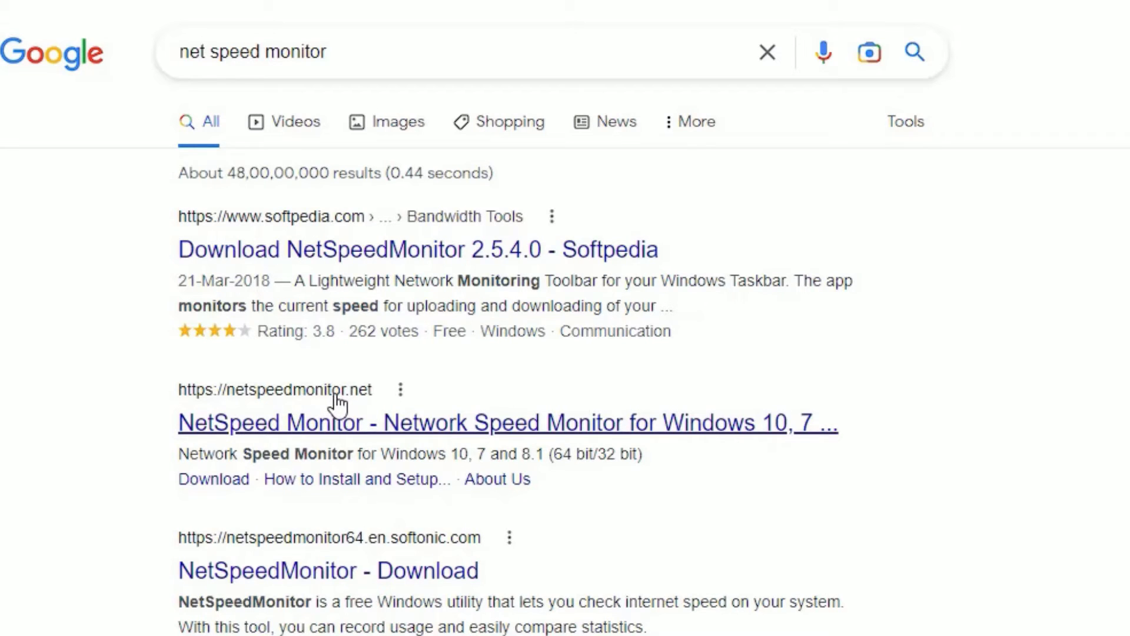
Step: Open the netspeedmonitor.net result and go to the site's Download page
click(316, 424)
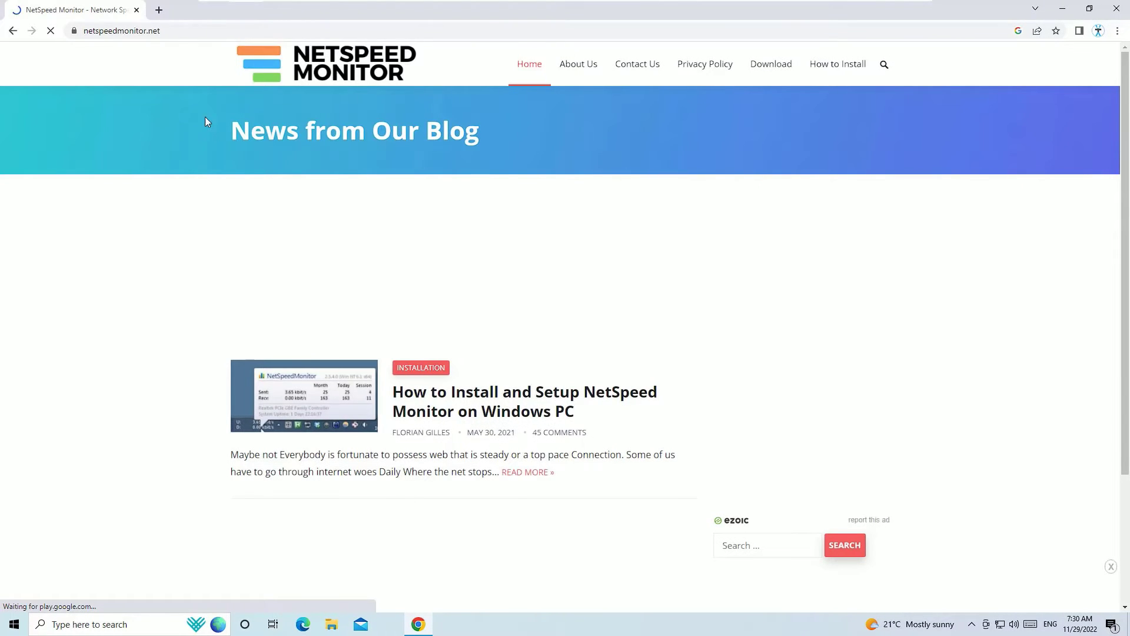
click(174, 31)
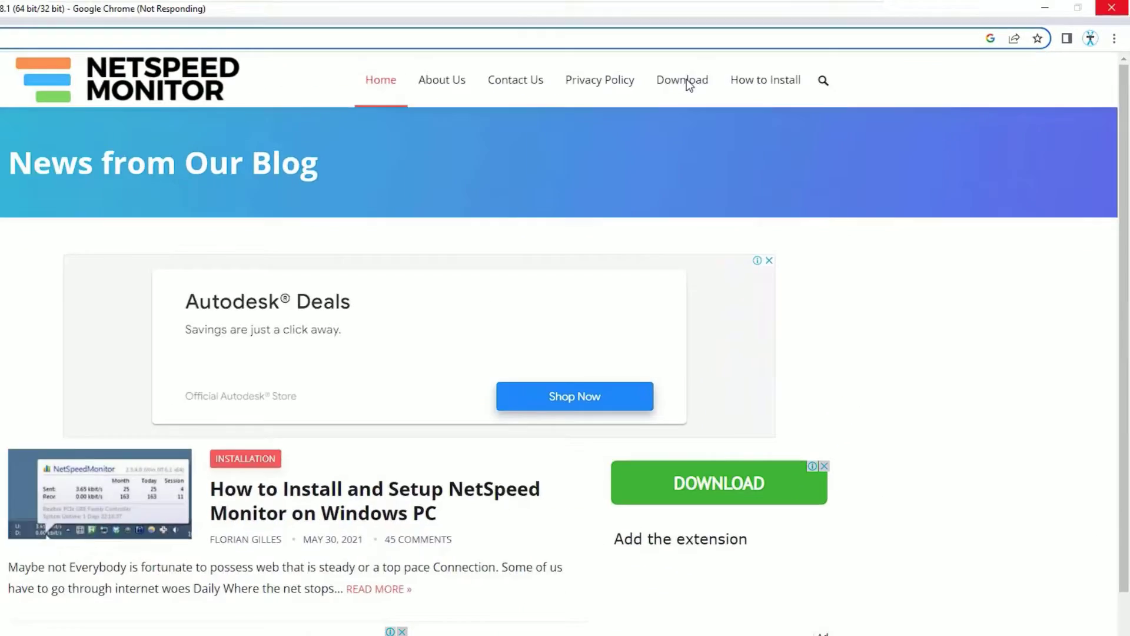
click(686, 81)
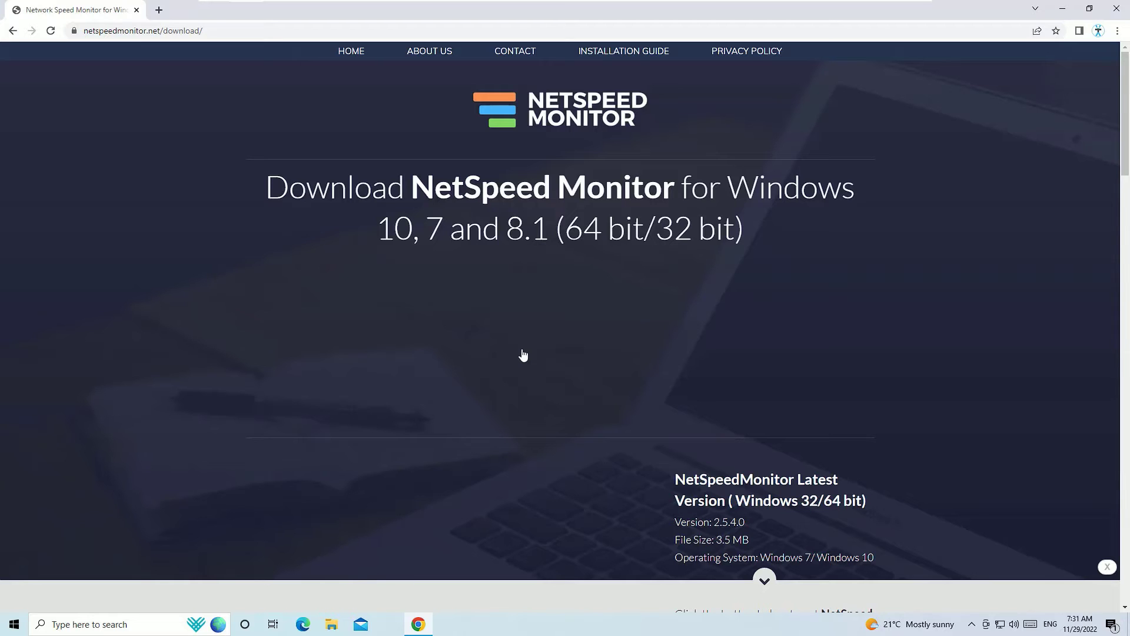
scroll(523, 355, down, 3)
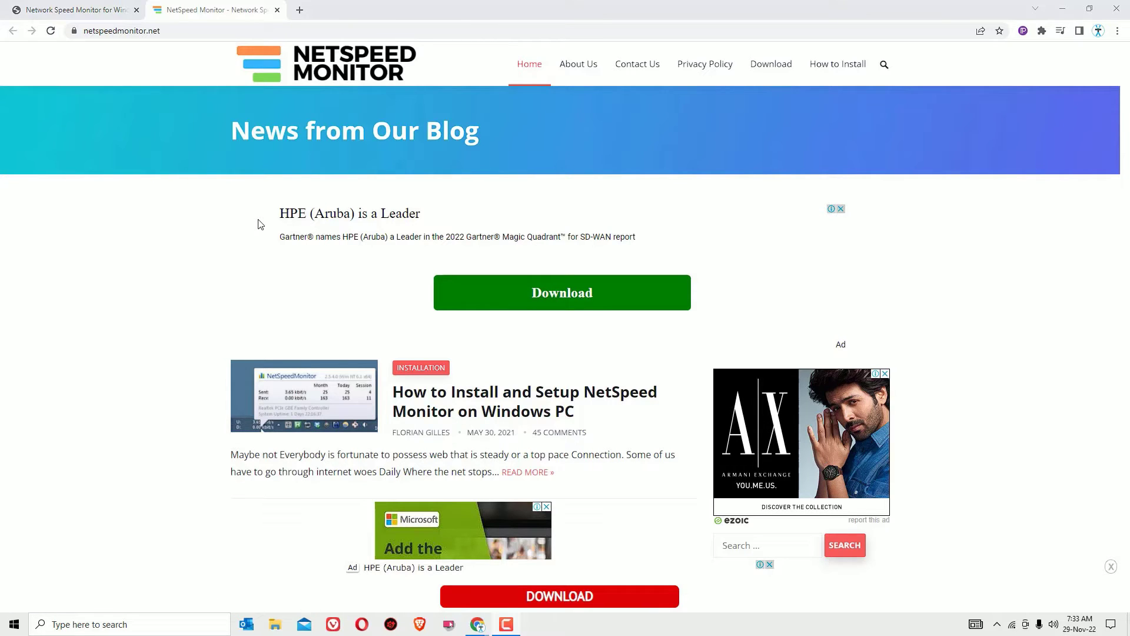
Step: In a new tab search 'netspeed monitor' and open the Softpedia NetSpeedMonitor page
click(299, 9)
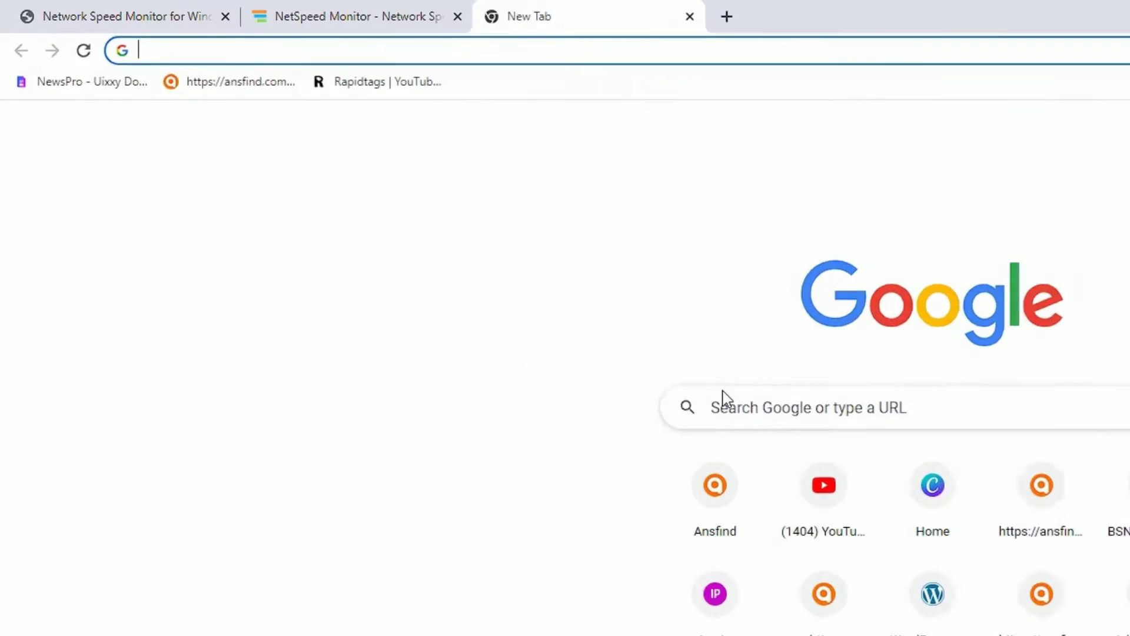
click(948, 522)
click(995, 603)
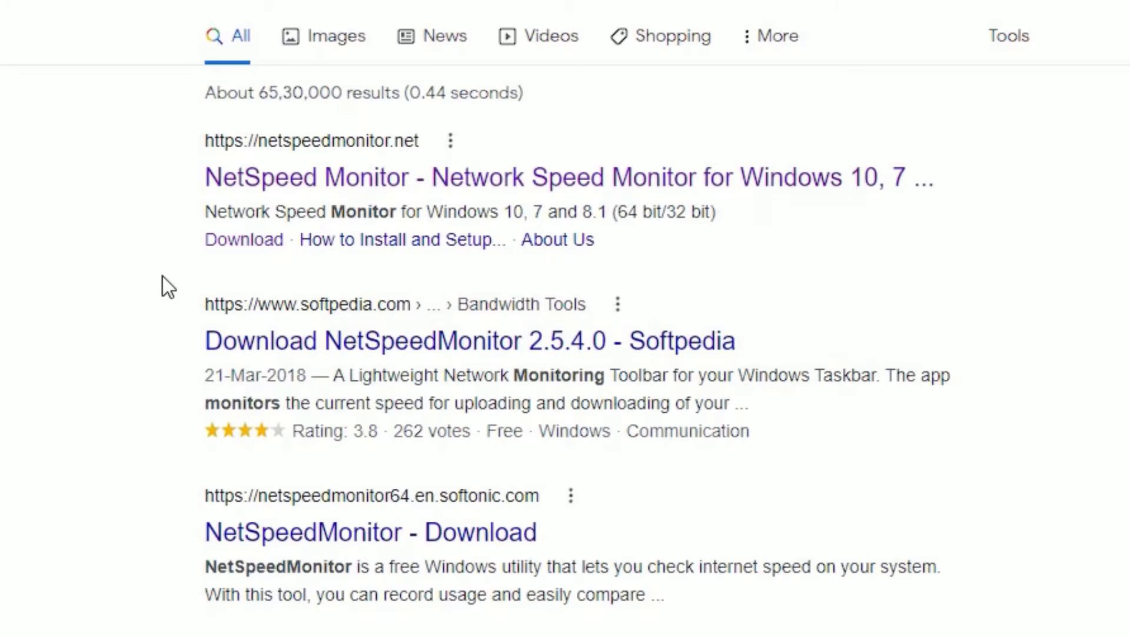
click(256, 340)
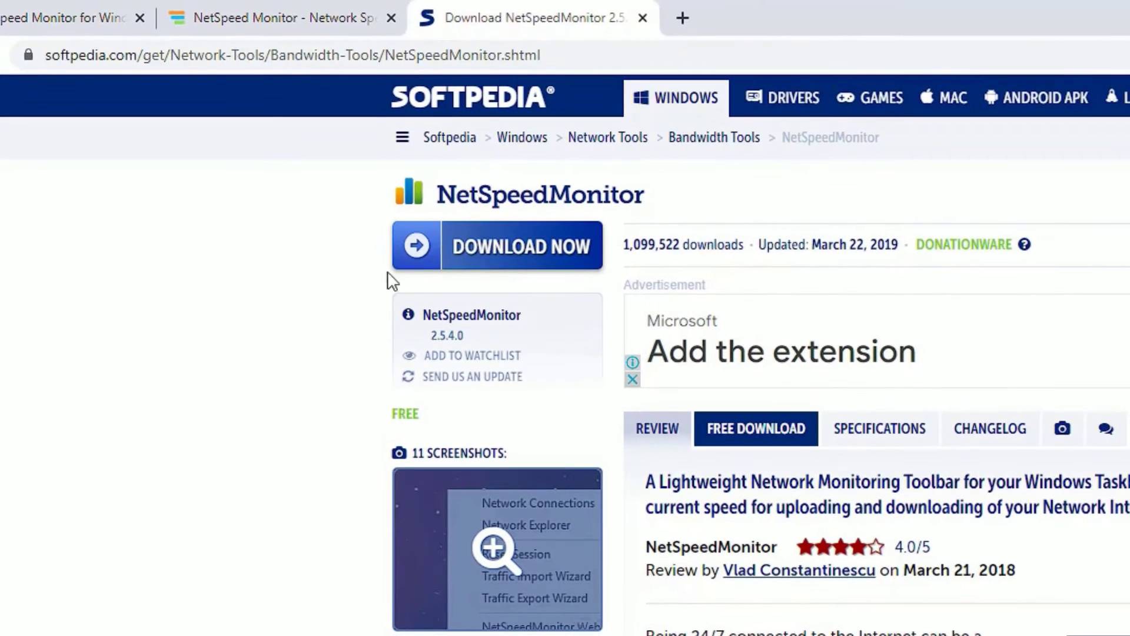
Step: Show Softpedia's x86 and x64 download locations via Download Now
click(505, 258)
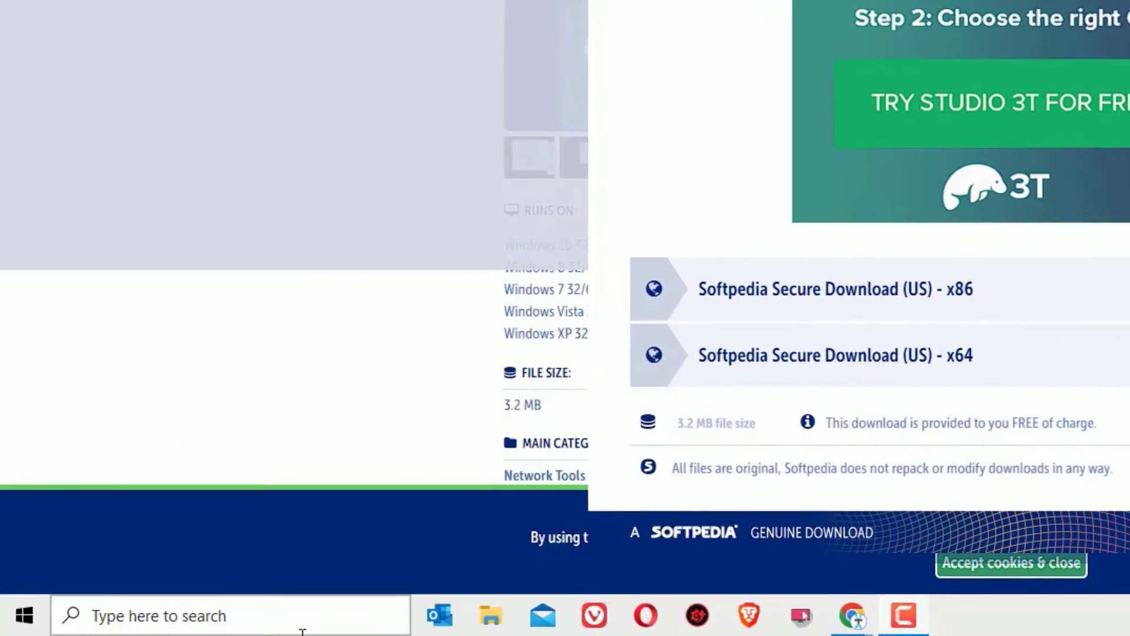
click(303, 626)
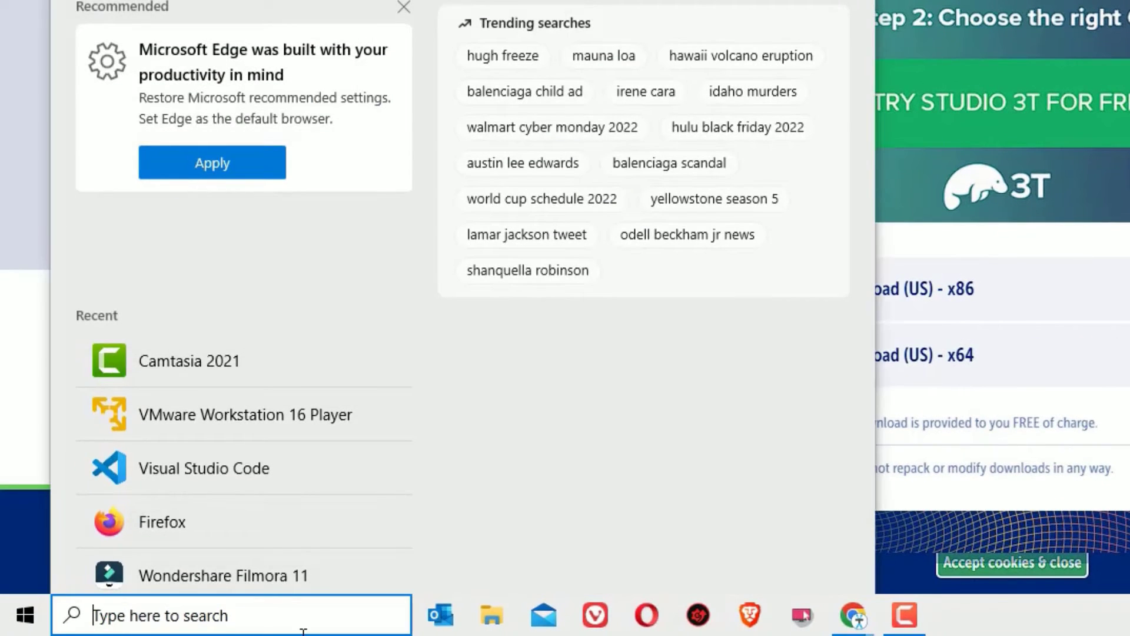
text(this)
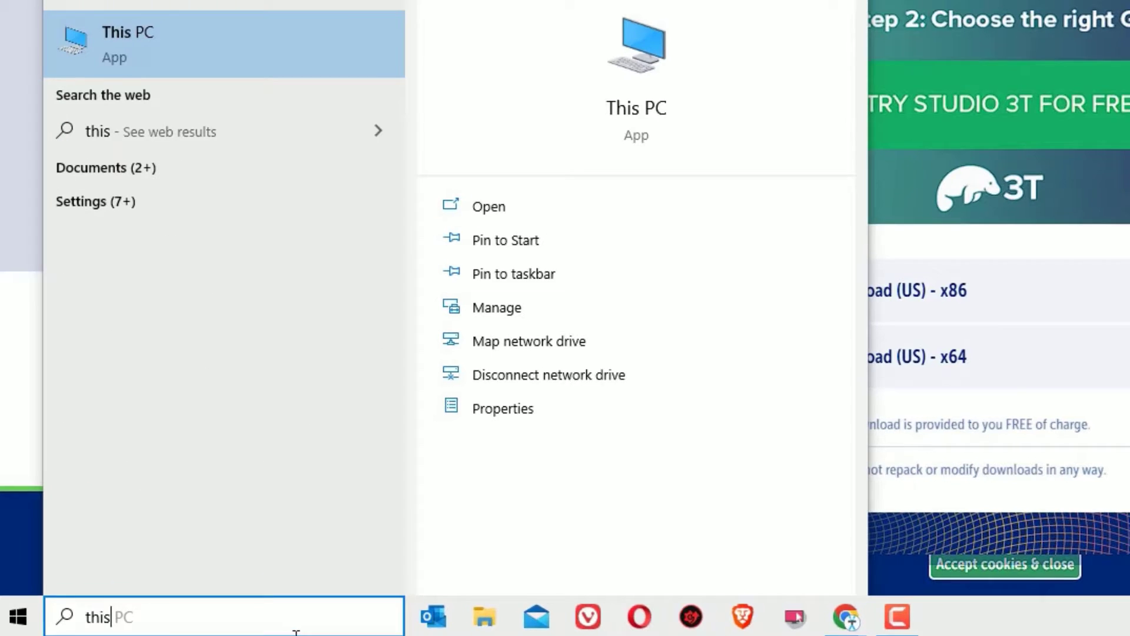
Step: Open This PC and view its System properties to confirm a 64-bit OS
key(Return)
right_click(766, 477)
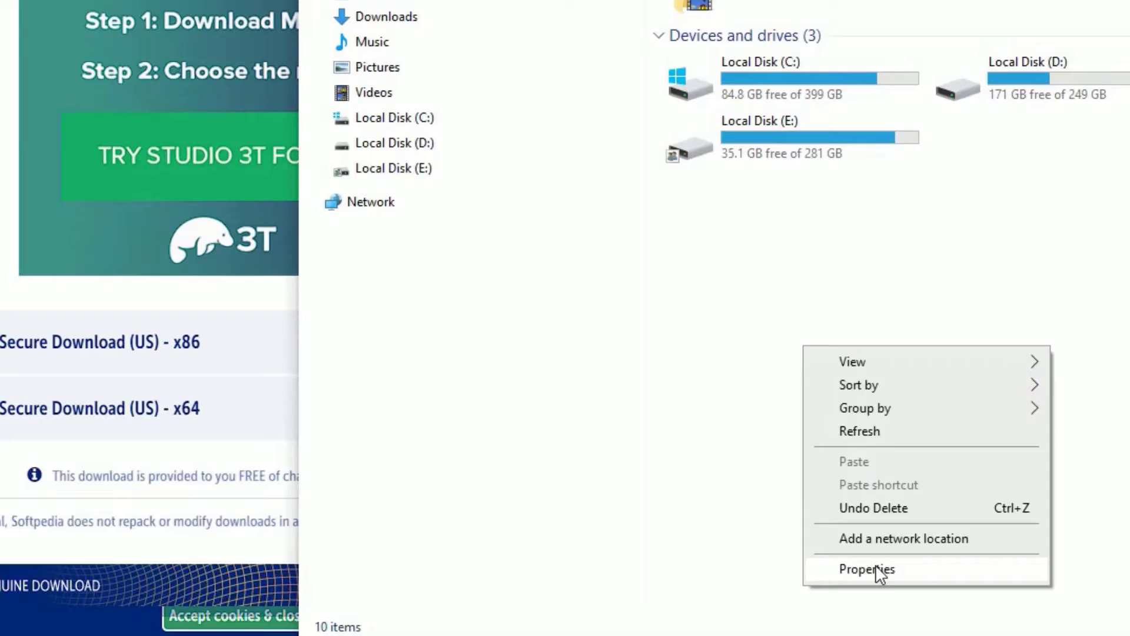
click(812, 572)
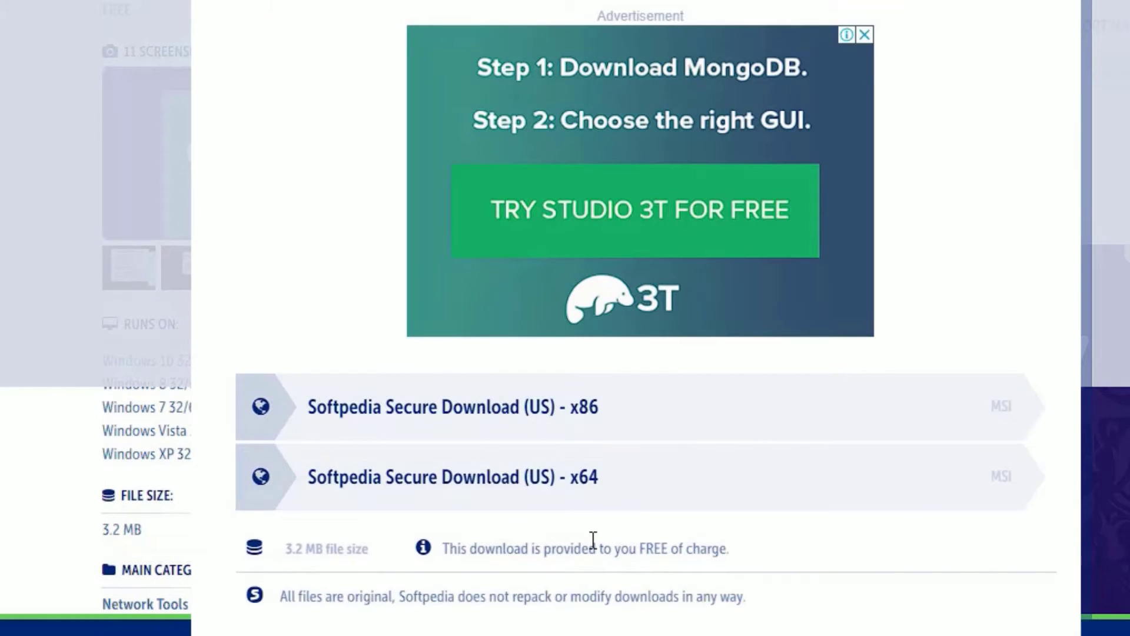
Step: Download the x64 NetSpeedMonitor installer and run it from the download bar
click(604, 487)
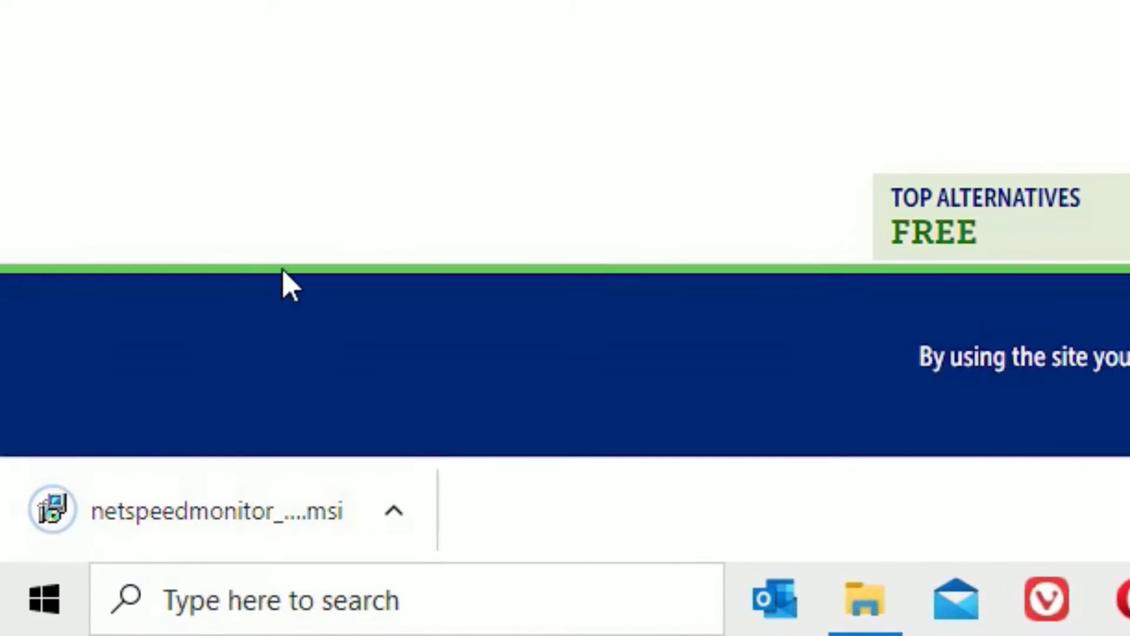
click(270, 510)
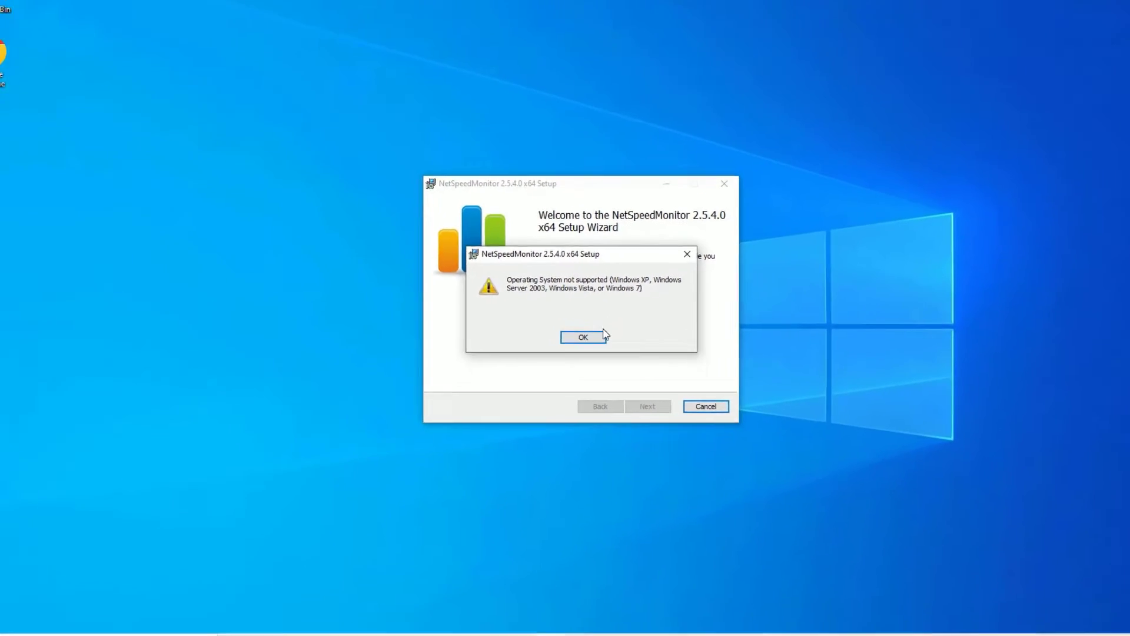
Step: Dismiss the unsupported OS error and open the .msi file's Properties
click(608, 400)
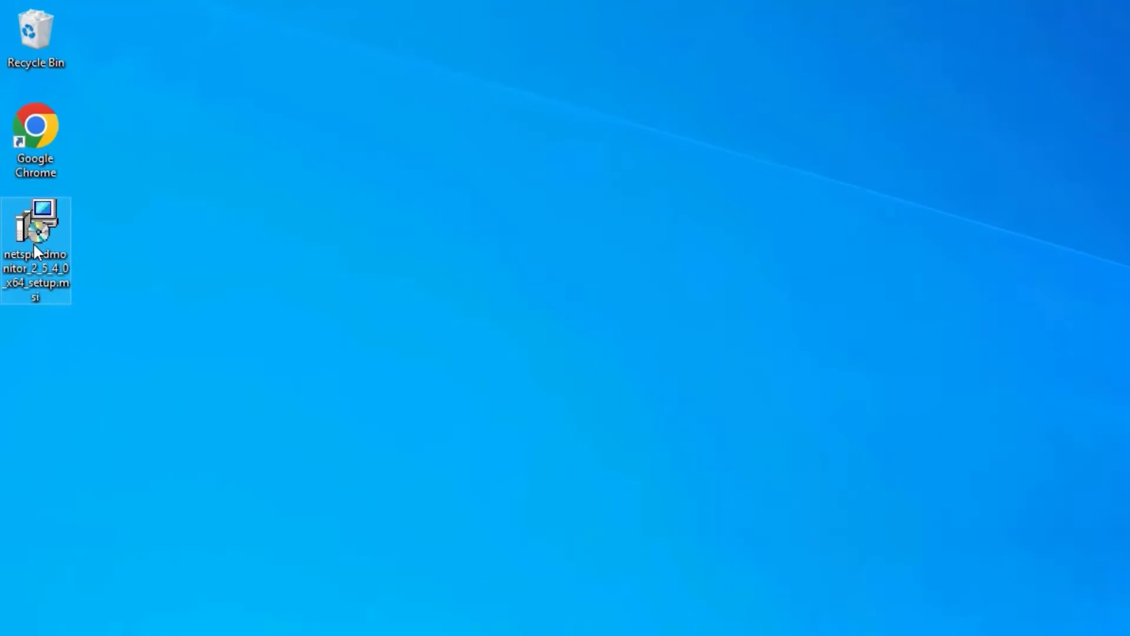
right_click(22, 155)
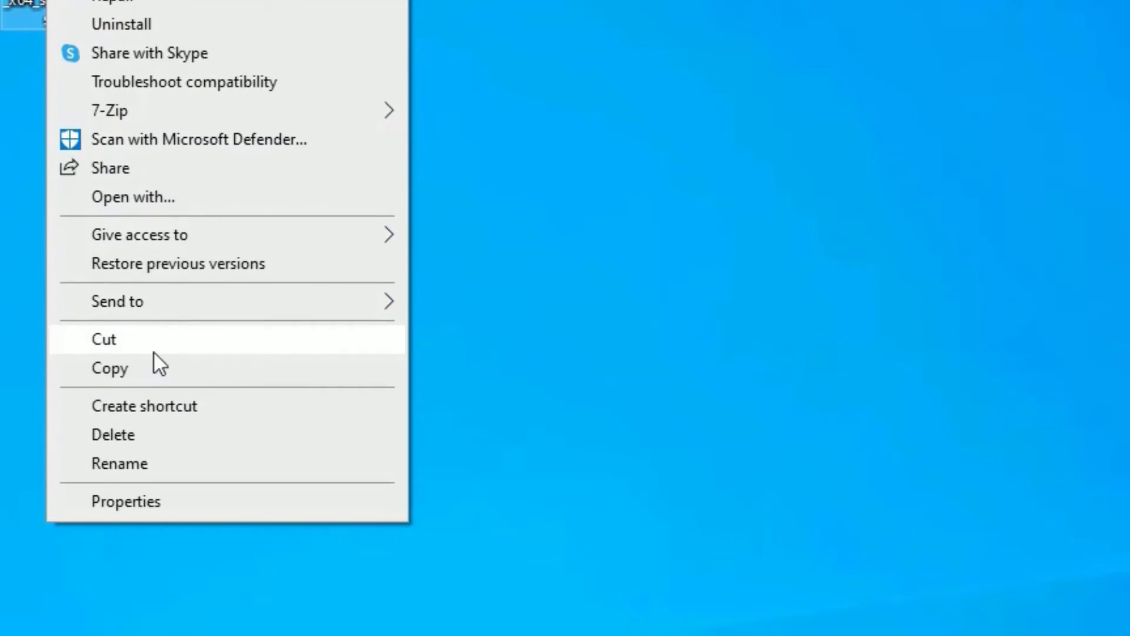
click(177, 492)
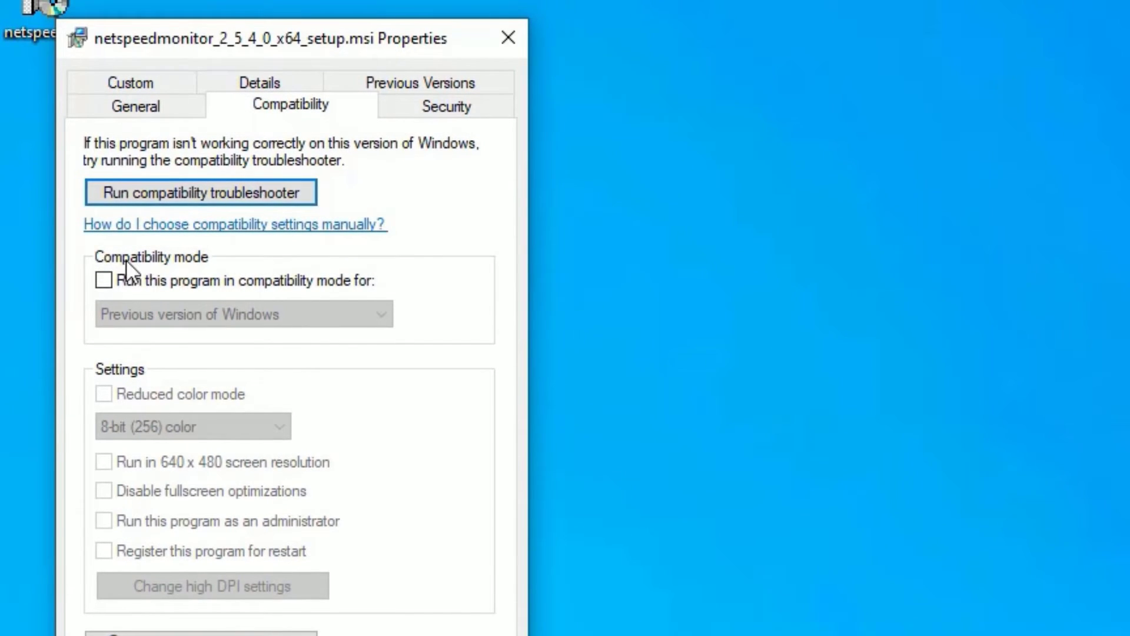
Step: Set compatibility mode to run the installer for Previous version of Windows
click(105, 281)
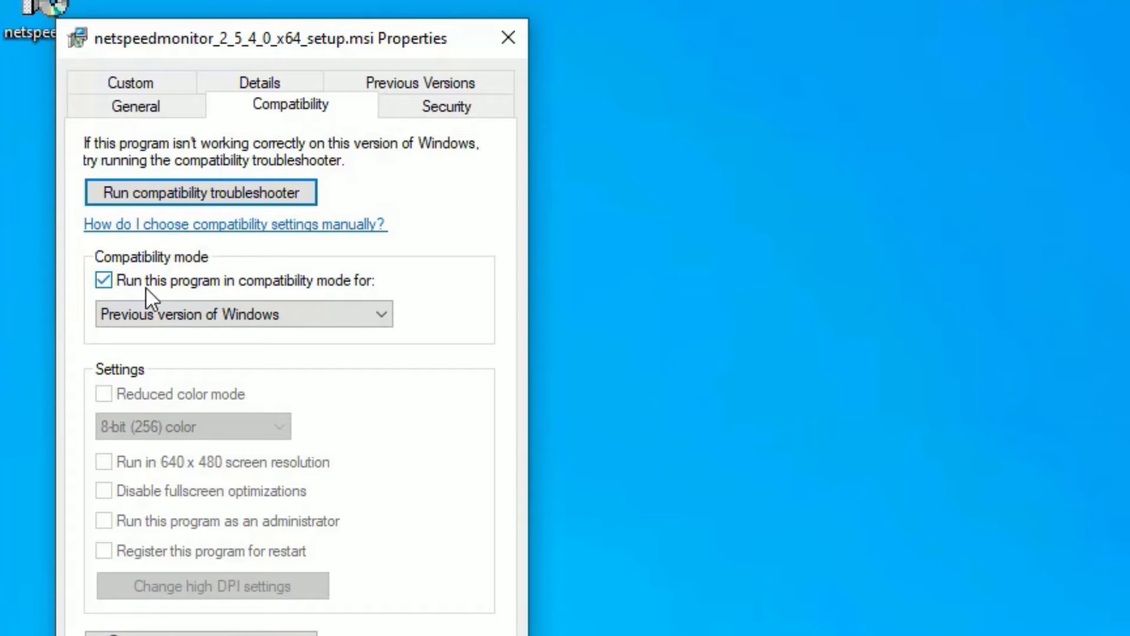
click(203, 305)
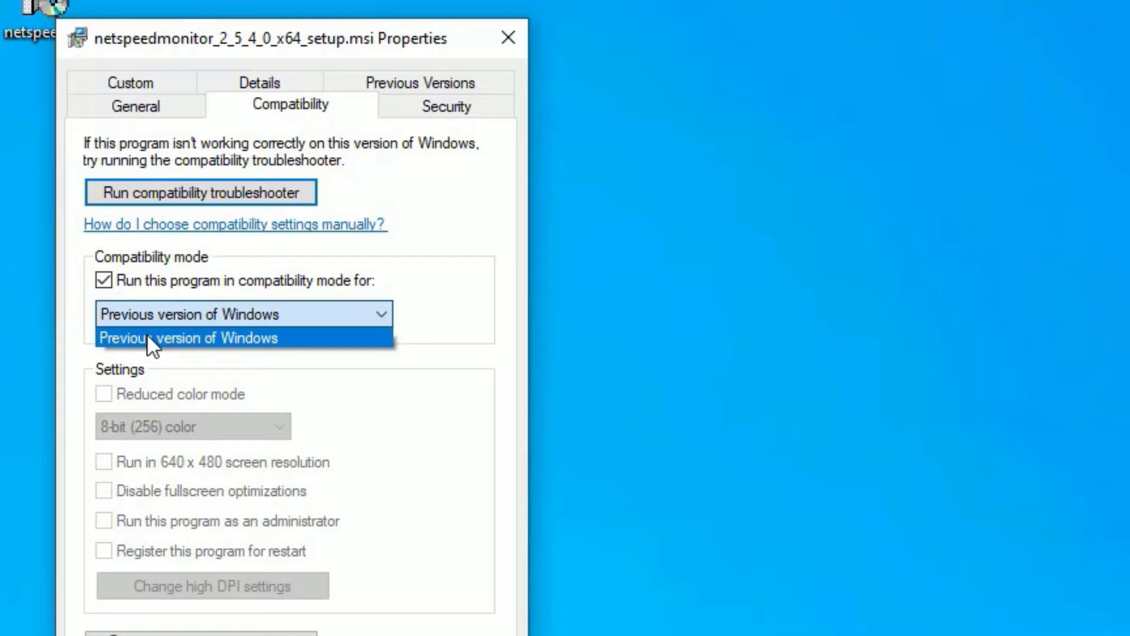
click(220, 336)
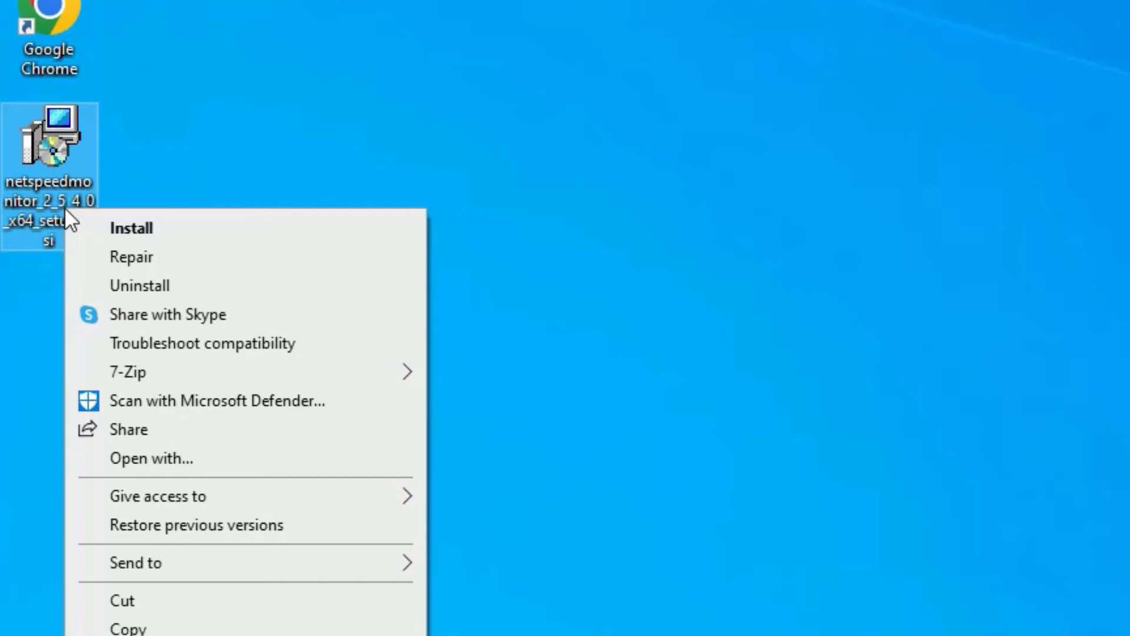
Step: Install the .msi, allowing the unverified installer past the security warning
click(113, 227)
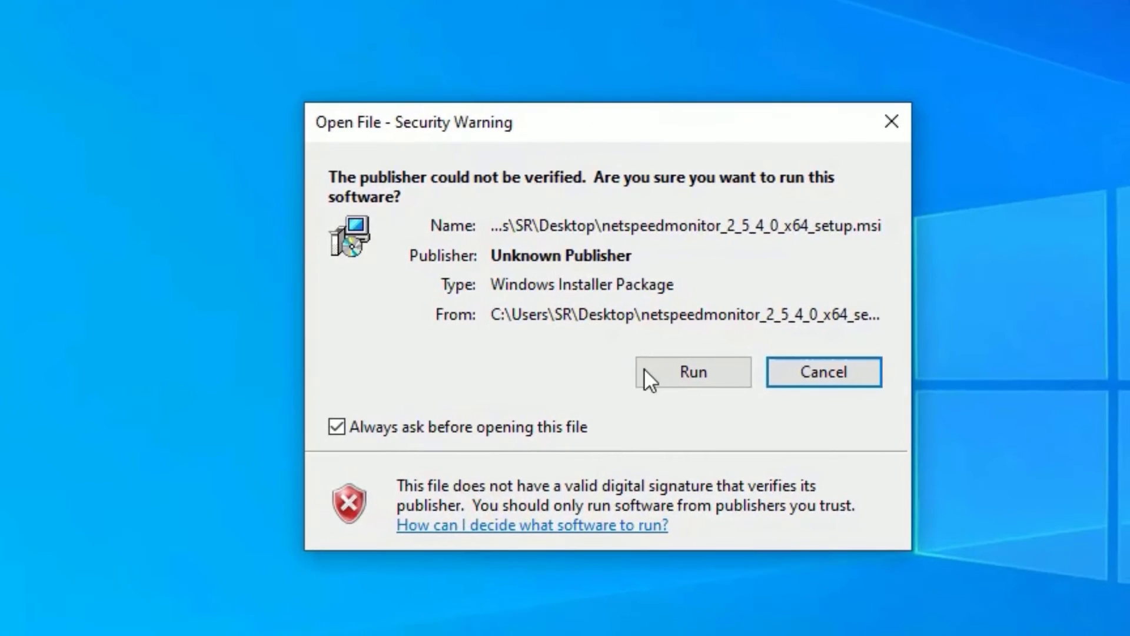
click(675, 368)
click(757, 557)
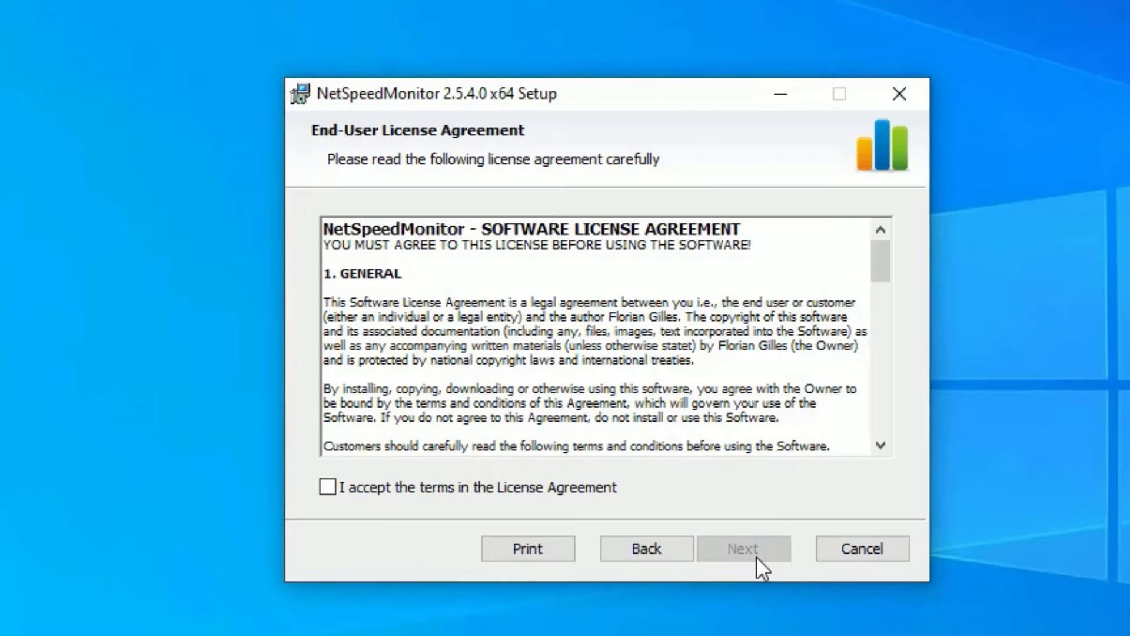
Step: Accept the license terms and run the NetSpeedMonitor 2.5.4.0 x64 installation
click(332, 491)
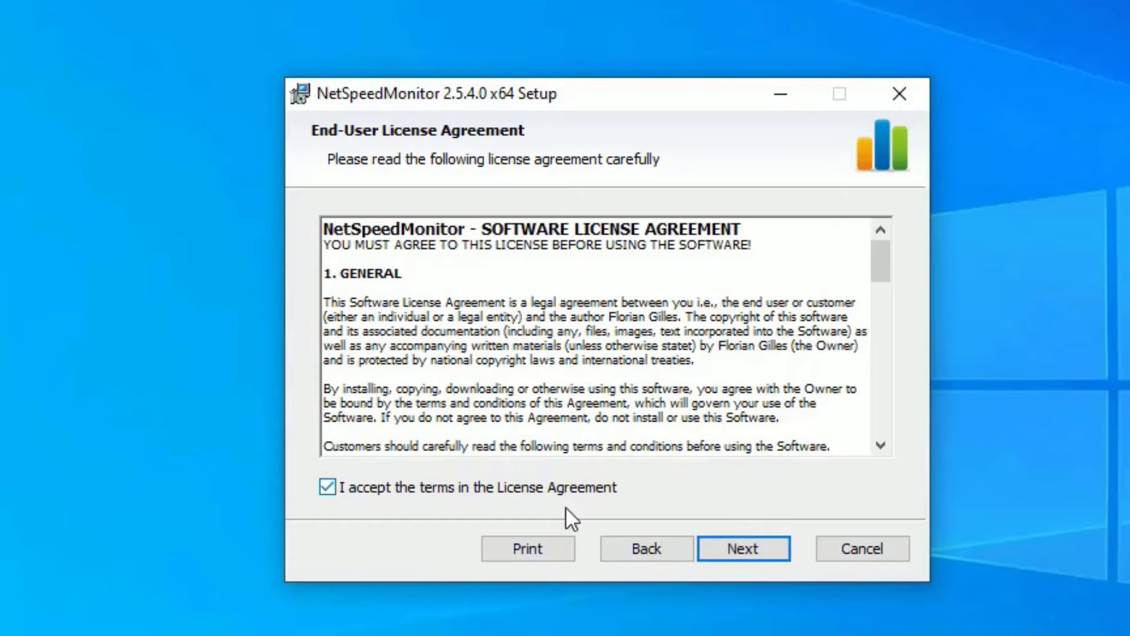
click(772, 549)
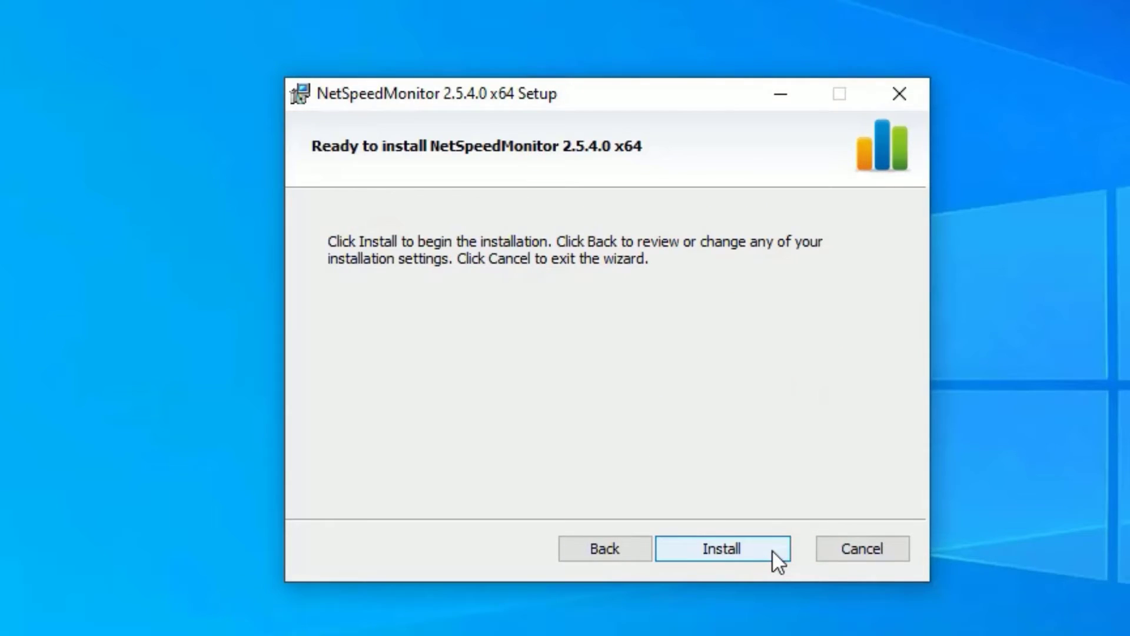
click(772, 549)
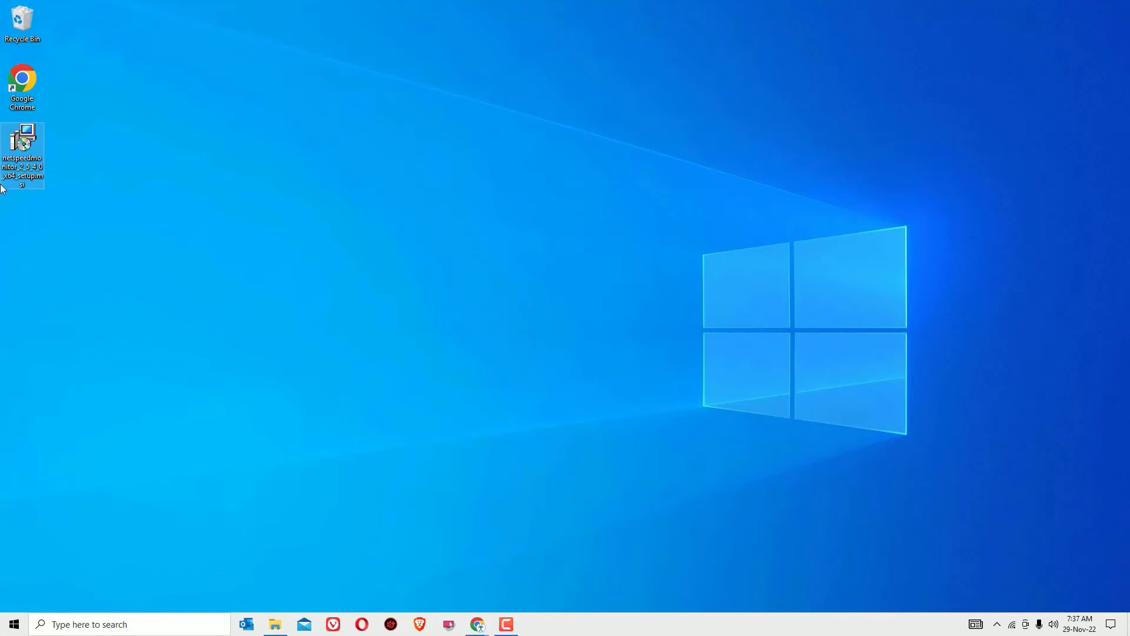
Step: Delete the installer from the desktop and bring up a File Explorer window
key(Delete)
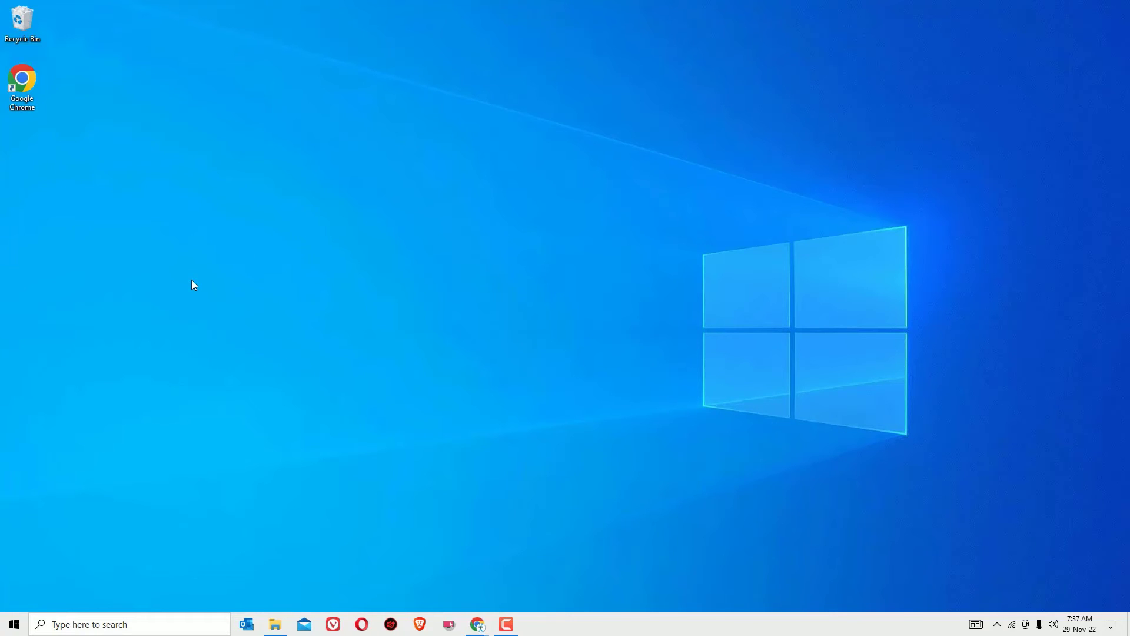
click(189, 624)
text(netsp)
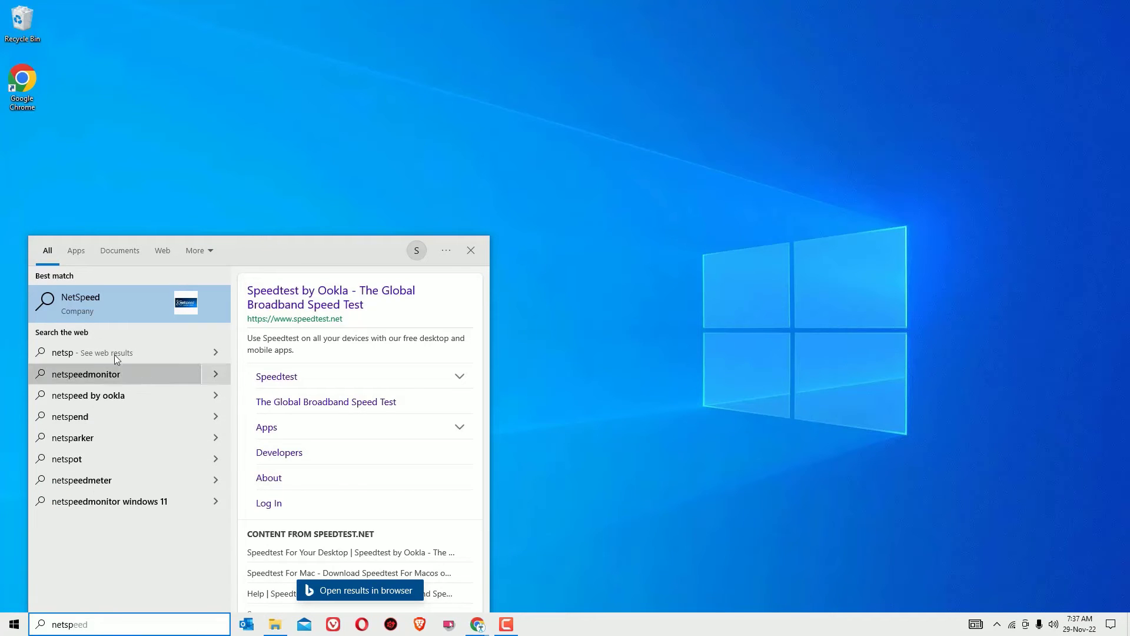
click(124, 137)
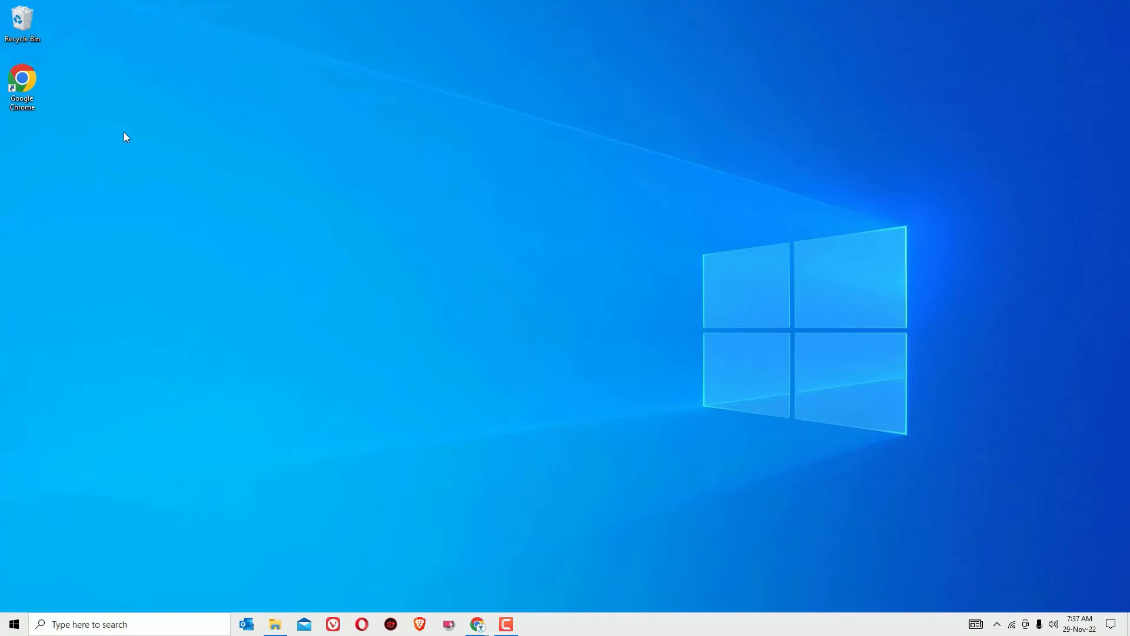
click(274, 624)
Step: Browse to C:\Program Files\NetSpeedMonitor and launch nsmc.exe
click(614, 335)
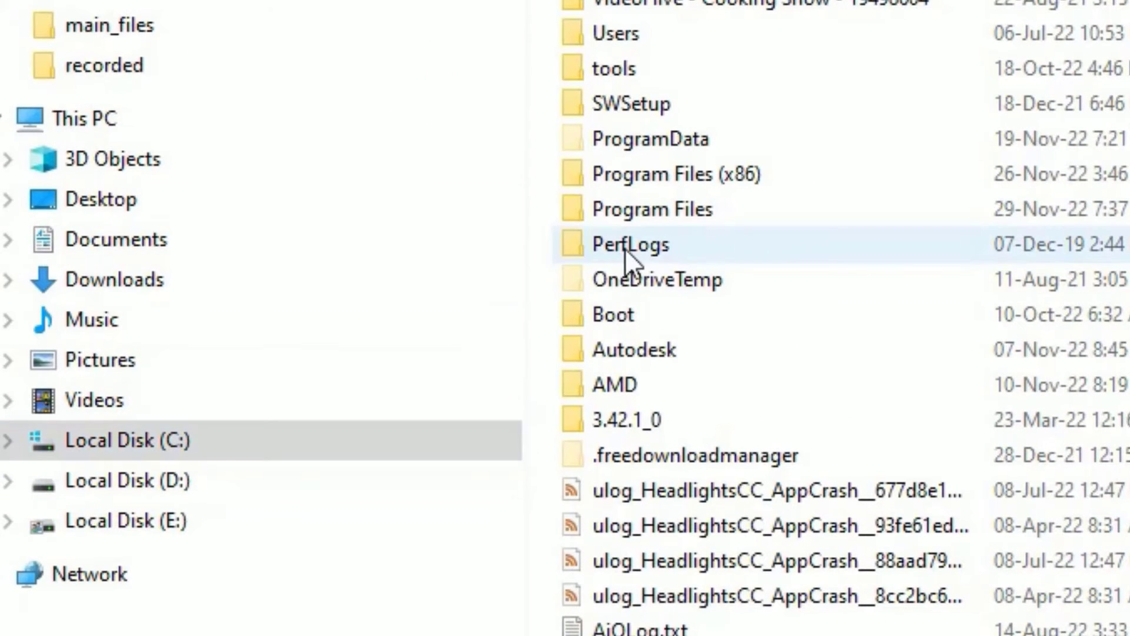
double_click(629, 208)
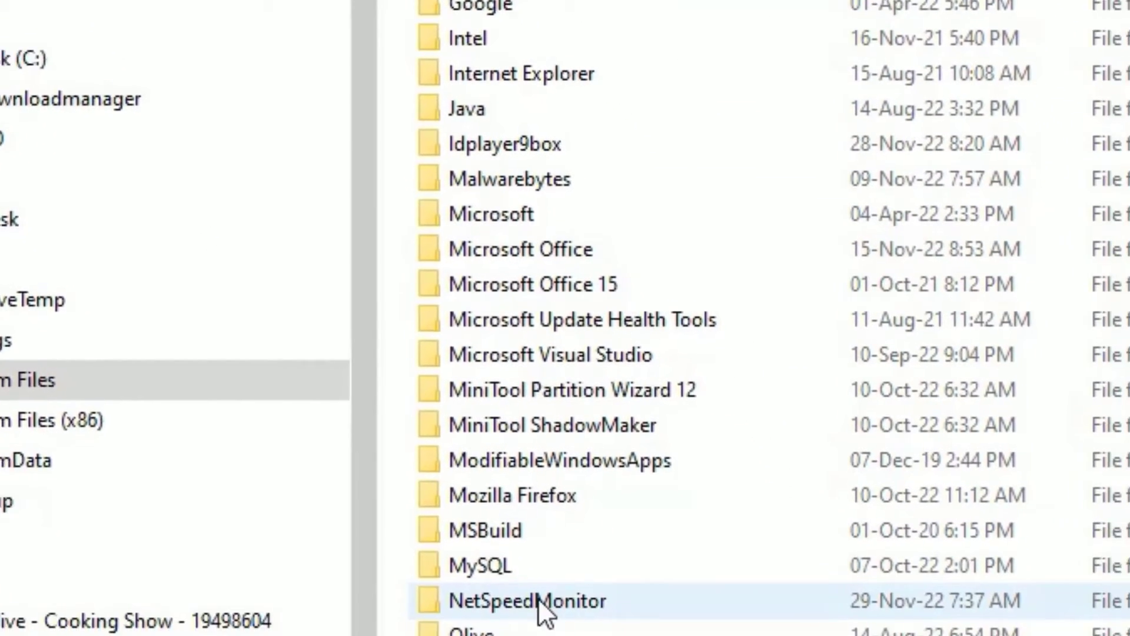
click(539, 601)
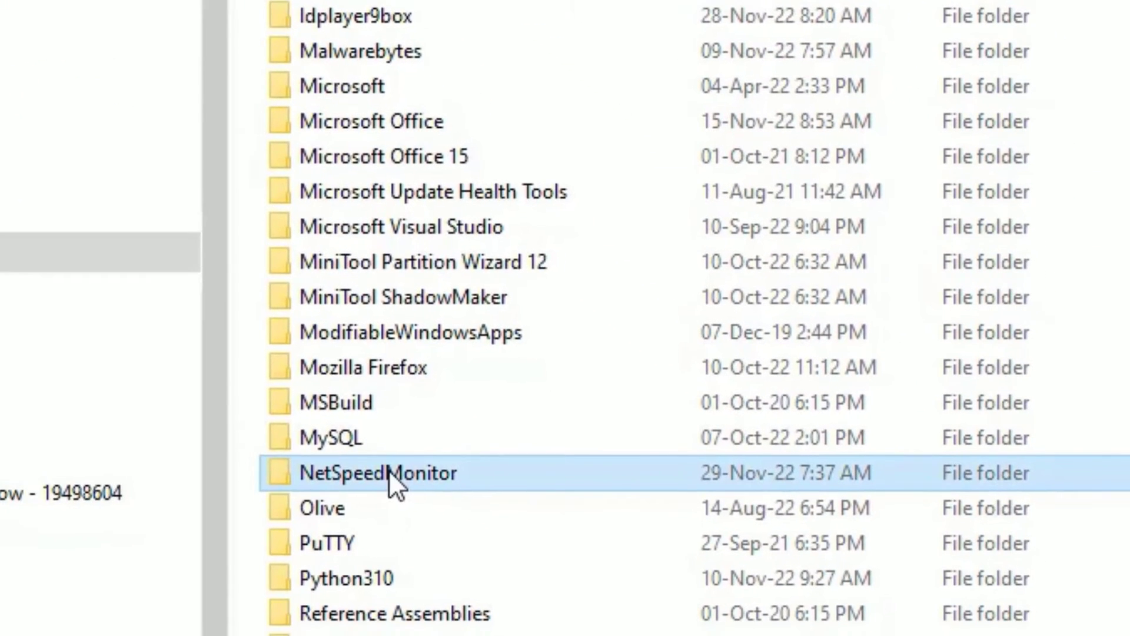
double_click(342, 477)
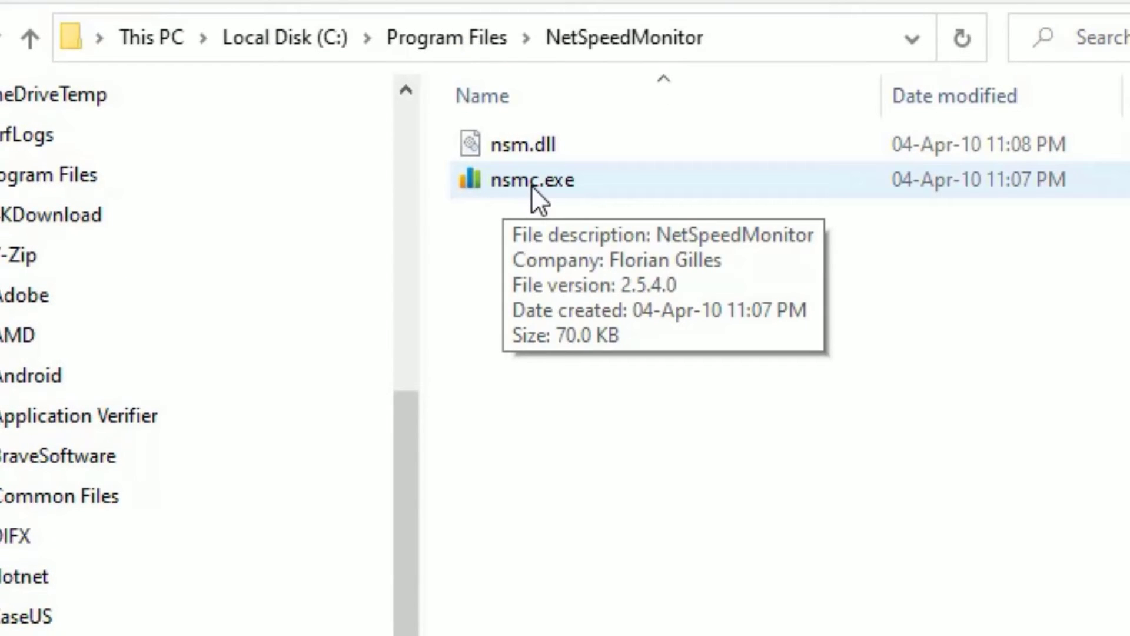
right_click(531, 185)
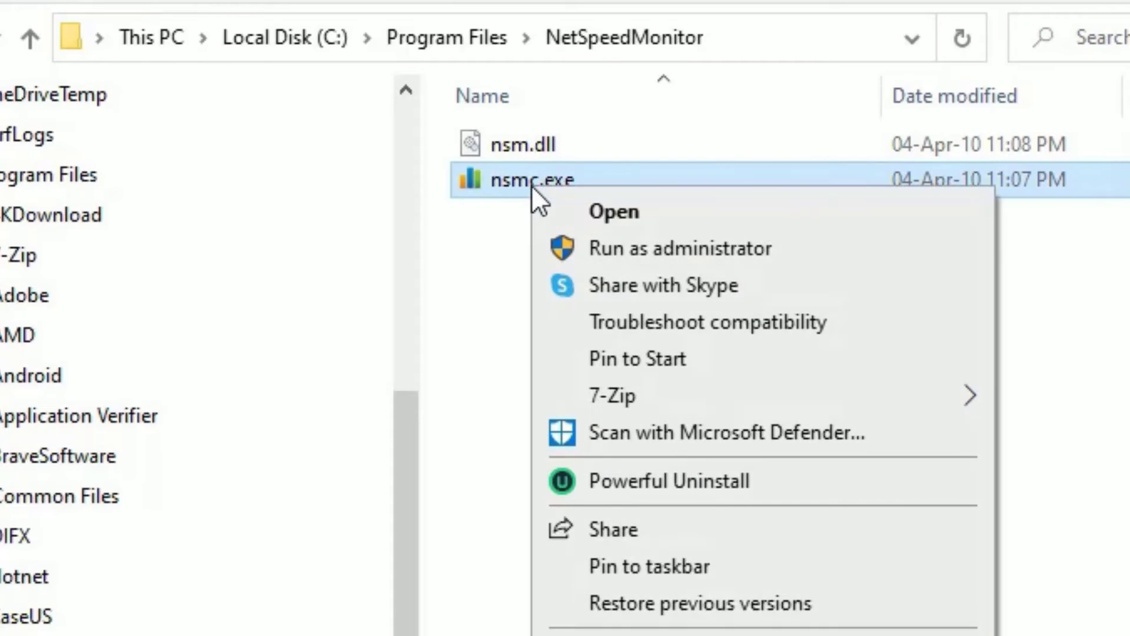
Step: Launch NetSpeedMonitor, add its toolbar, keep English, disable traffic logging and save the welcome settings
click(588, 209)
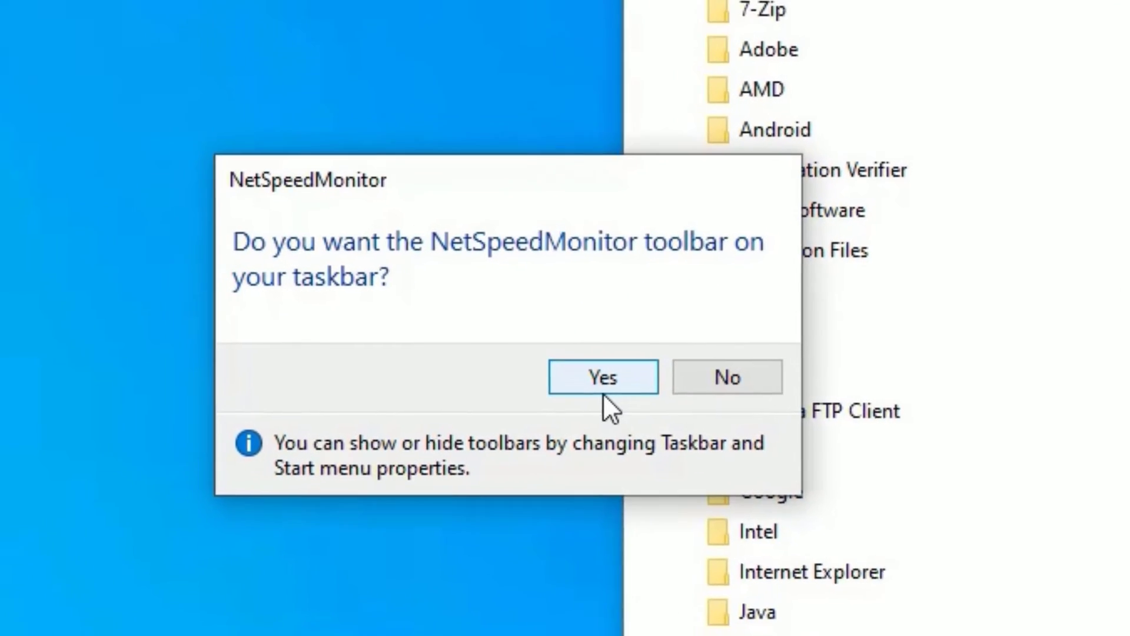
click(627, 378)
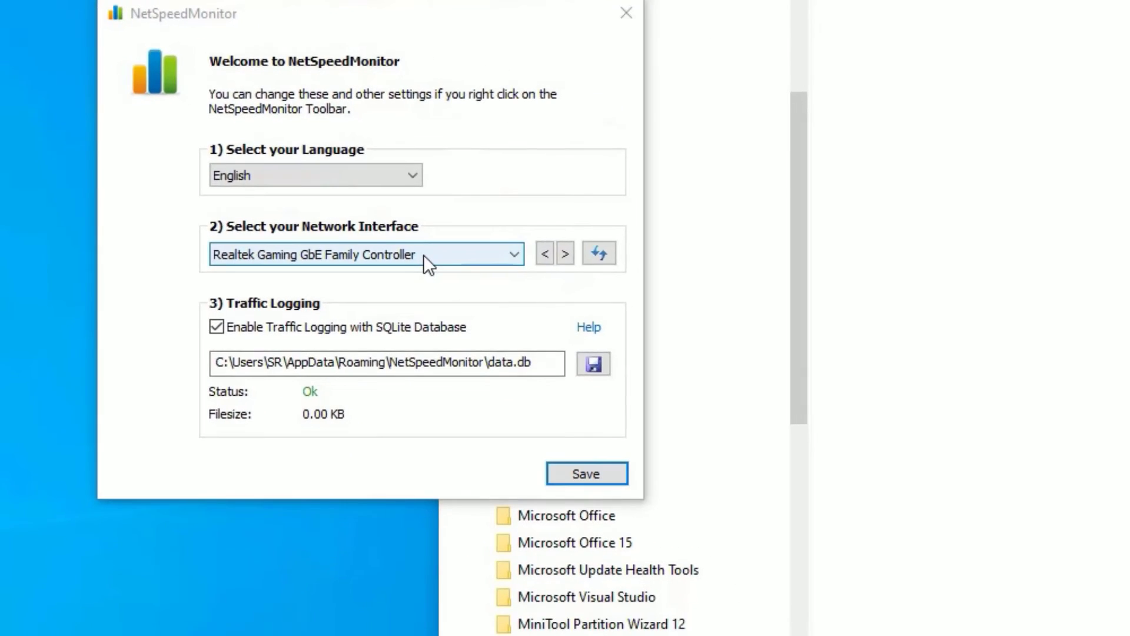
click(284, 182)
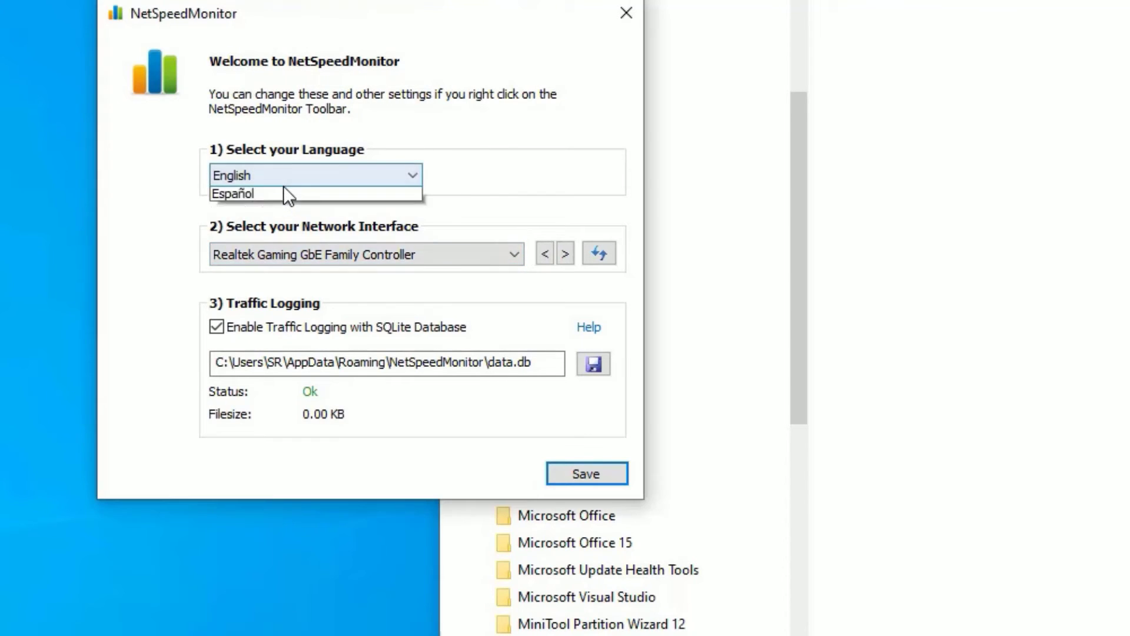
click(277, 199)
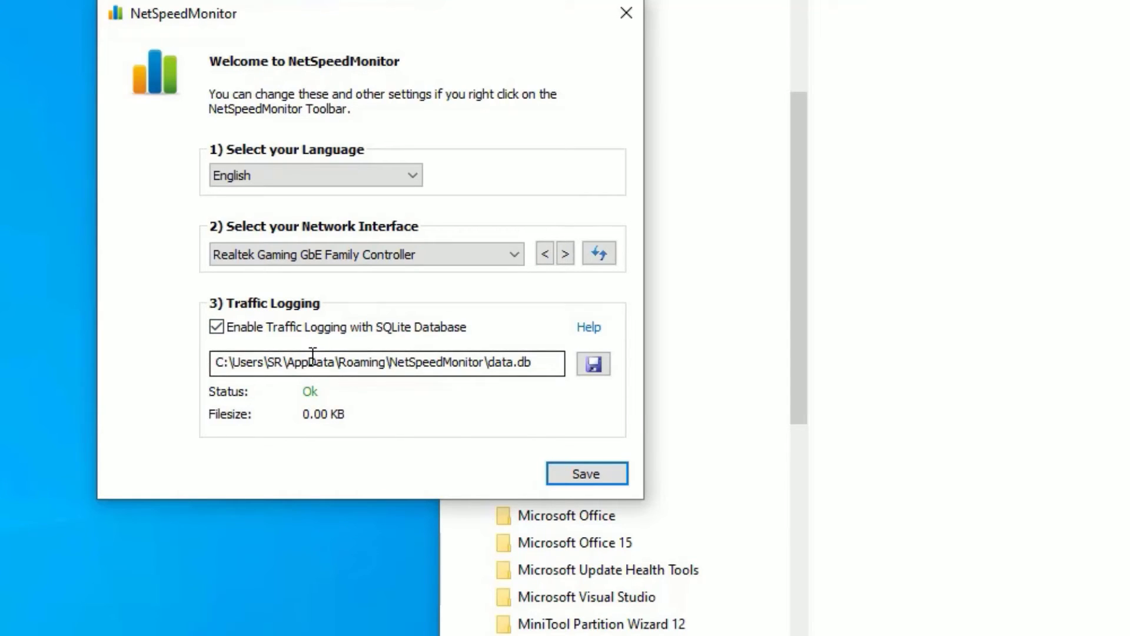
click(215, 326)
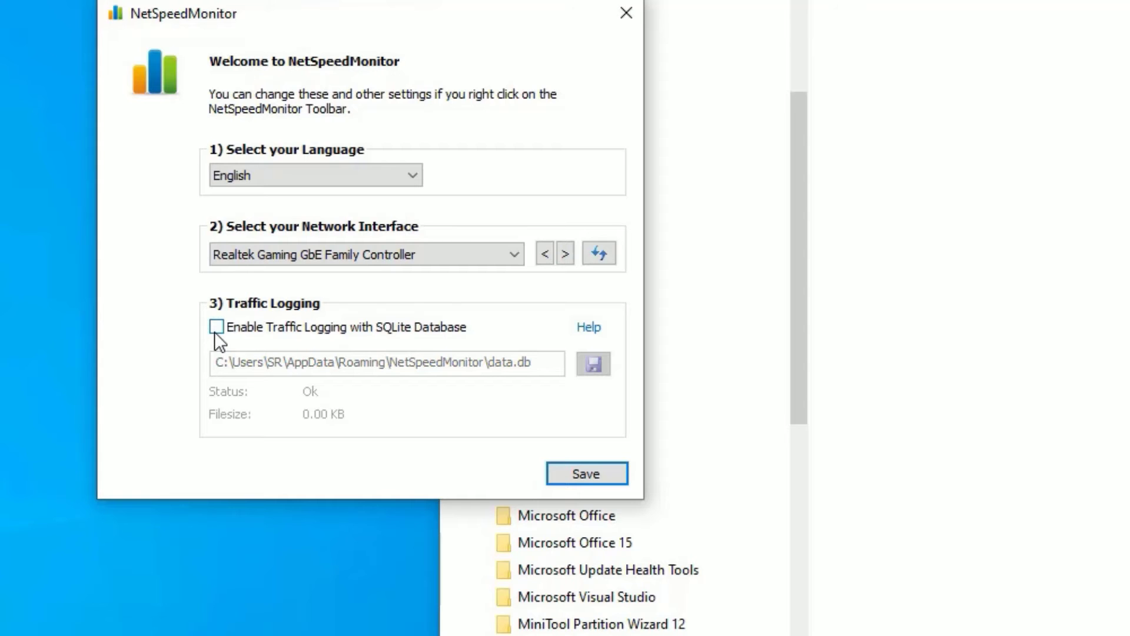
click(585, 474)
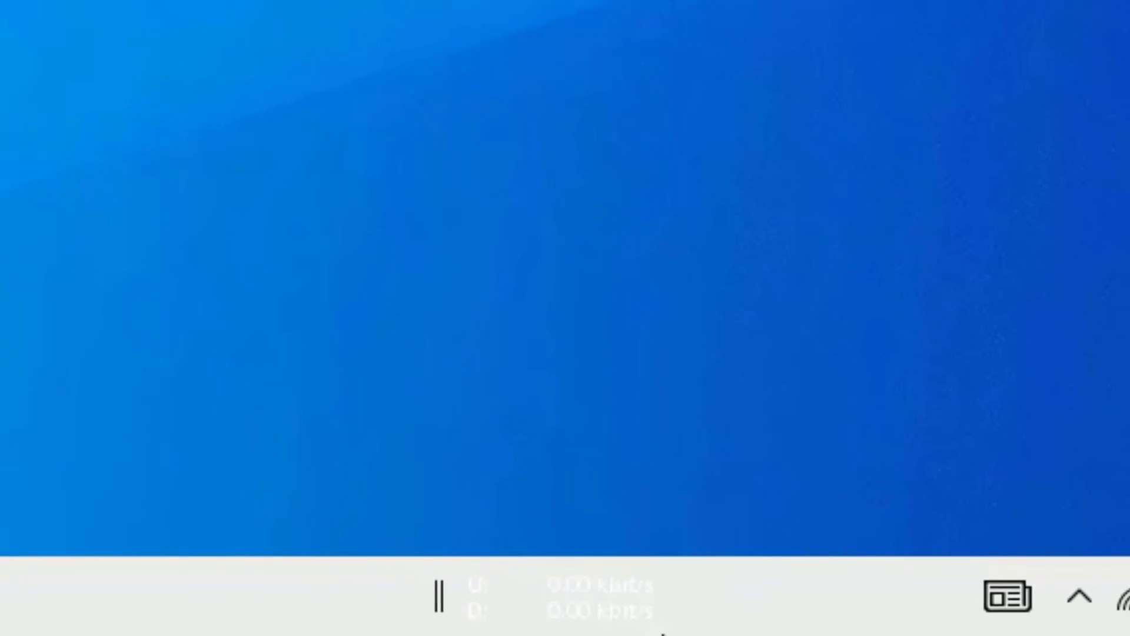
Step: In Configuration > Layout, change the speed readout's font colour to black and apply it
right_click(631, 616)
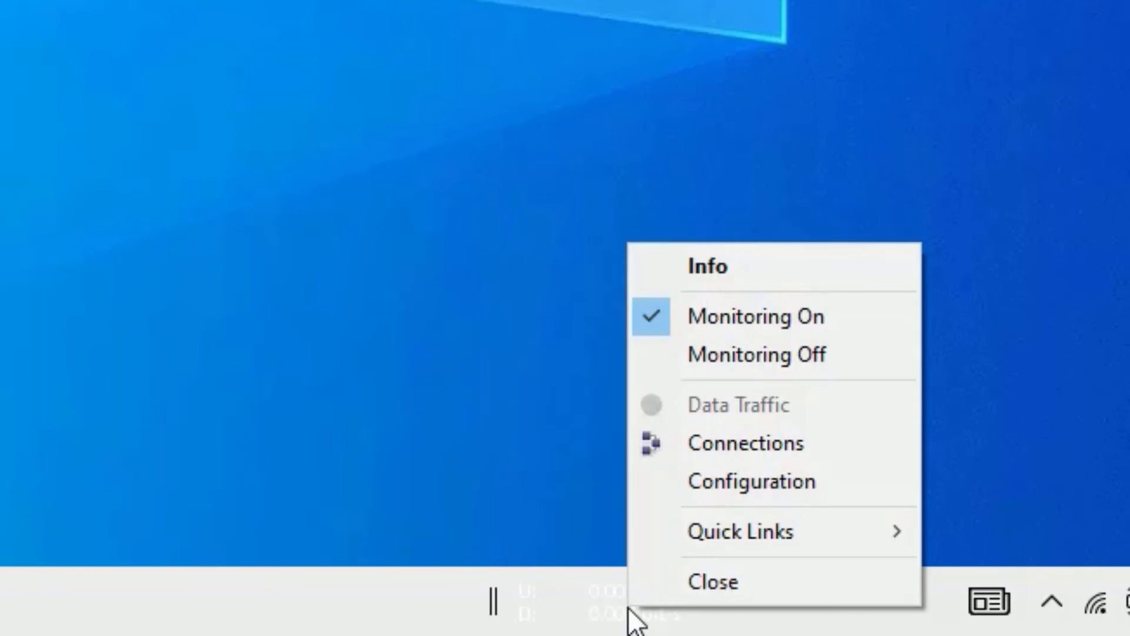
click(727, 484)
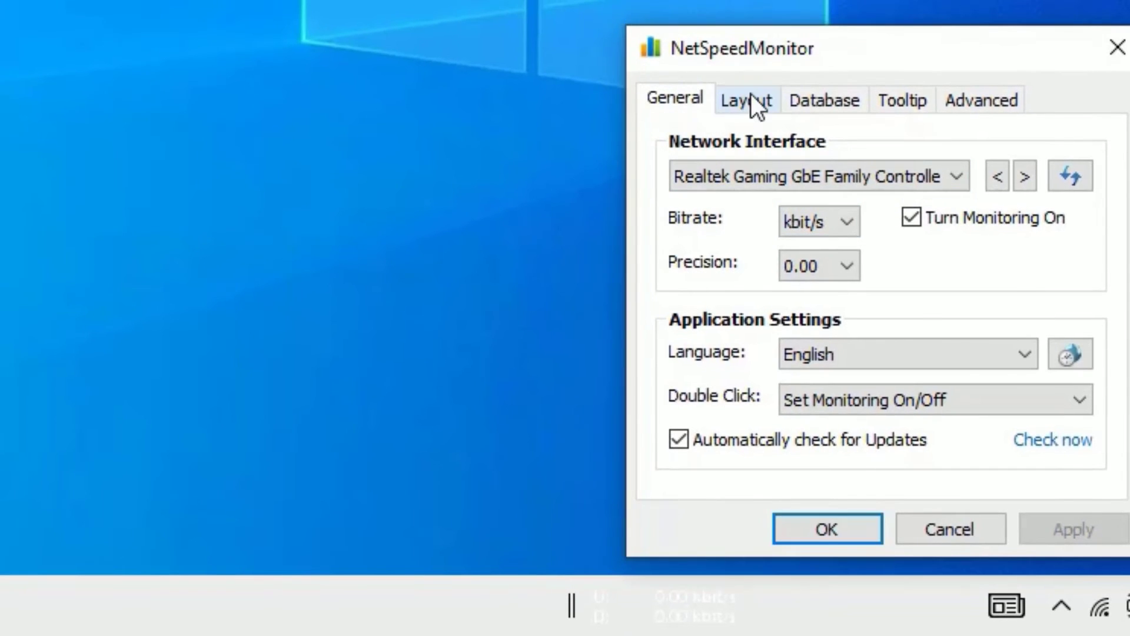
click(751, 103)
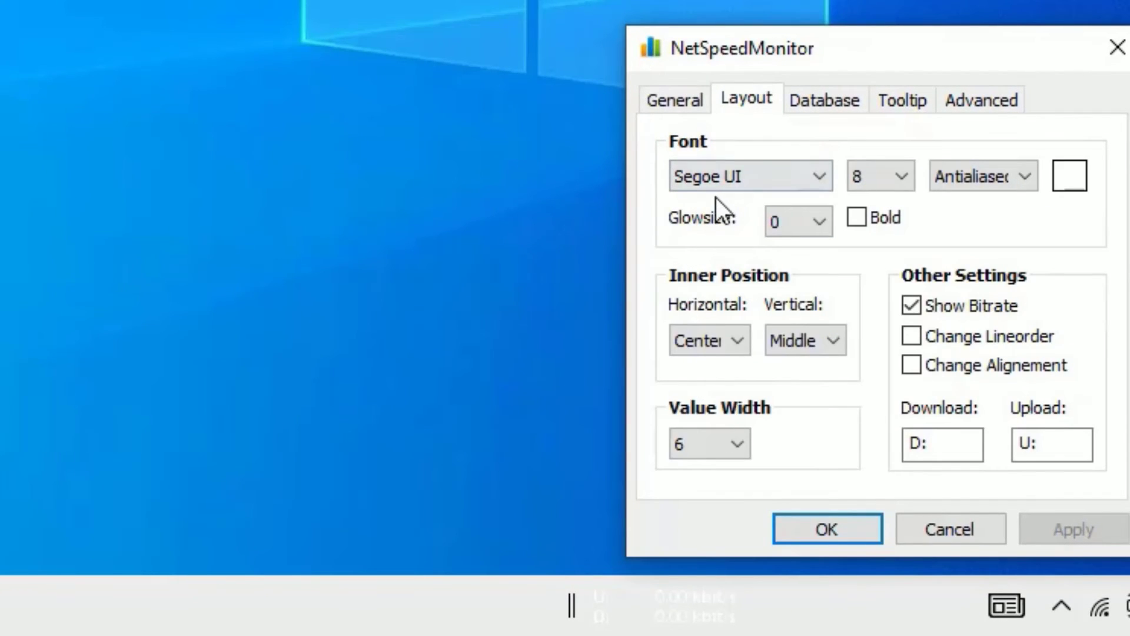
click(1070, 177)
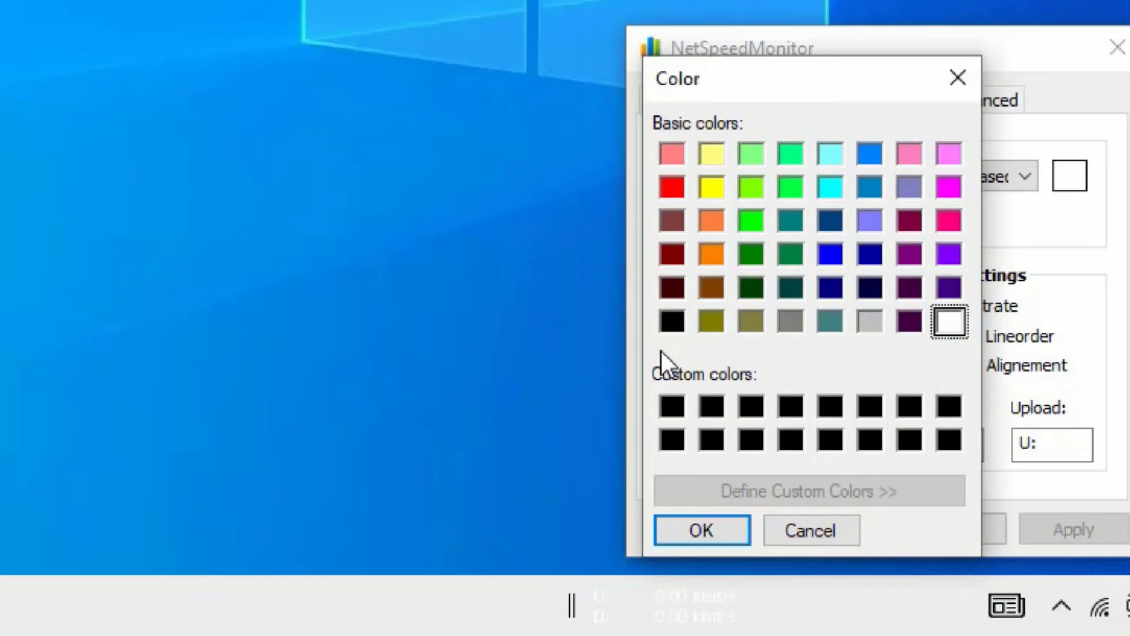
click(672, 320)
click(704, 530)
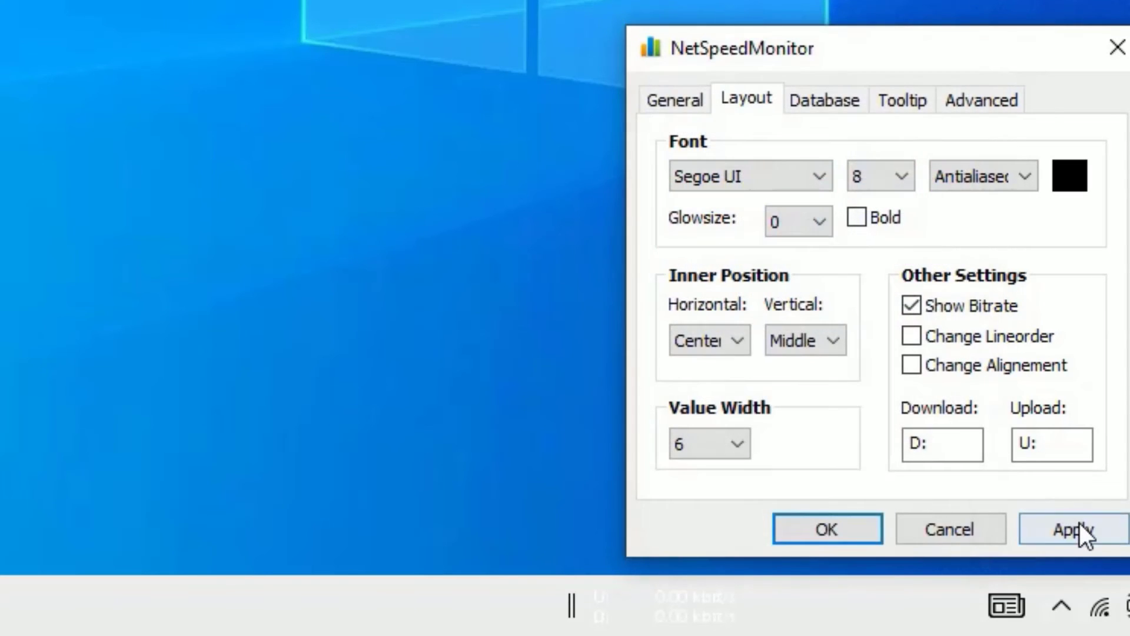
click(1073, 530)
click(793, 530)
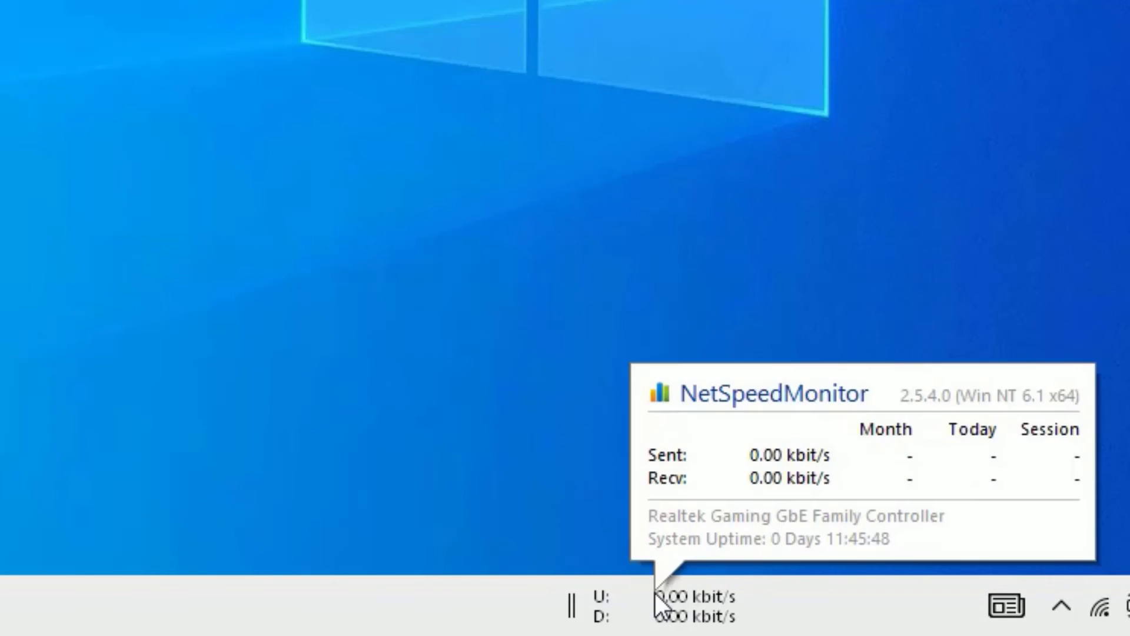
Step: In Configuration > General, set the bitrate unit to Mbit/s
mouse_move(664, 605)
right_click(685, 623)
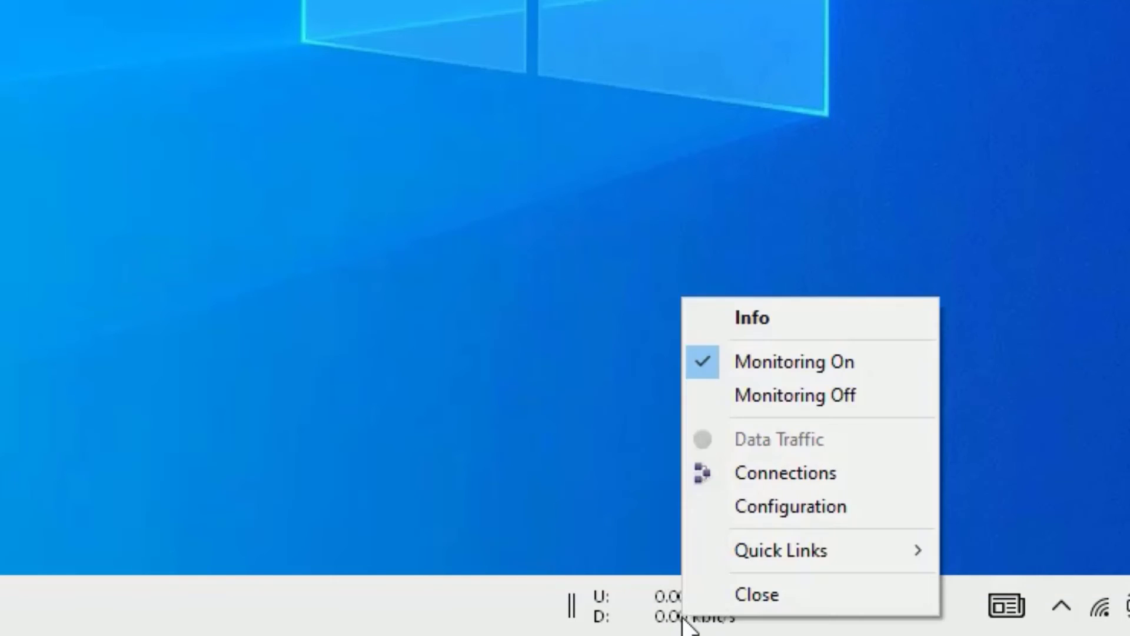
click(785, 495)
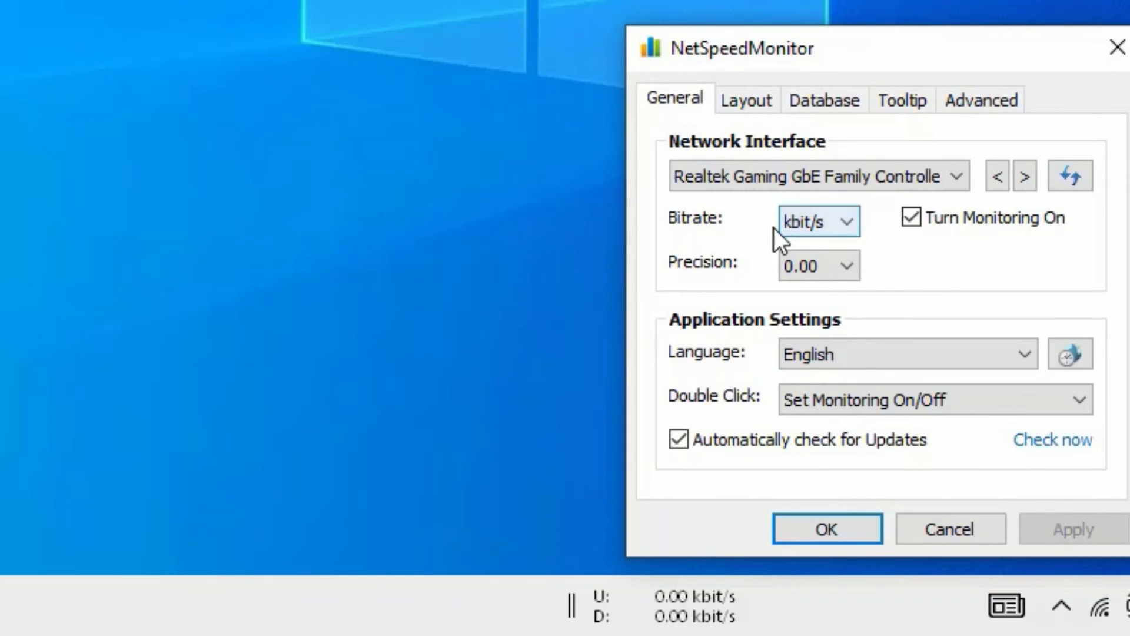
click(802, 223)
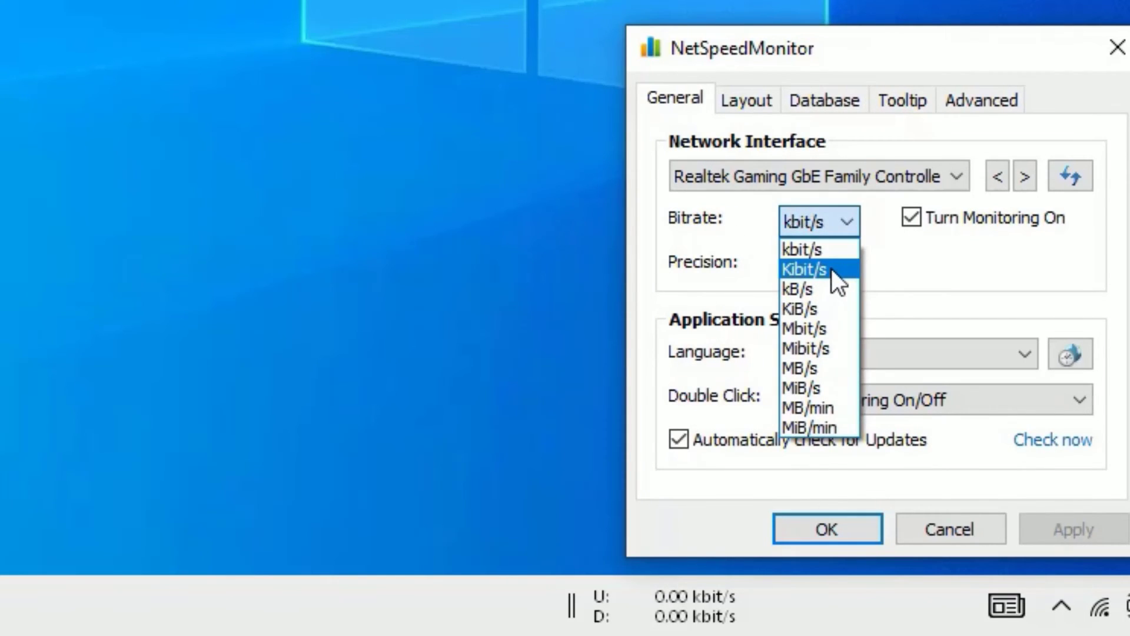
click(820, 327)
Step: Review the Layout font options, keeping Segoe UI and the current font size
click(729, 97)
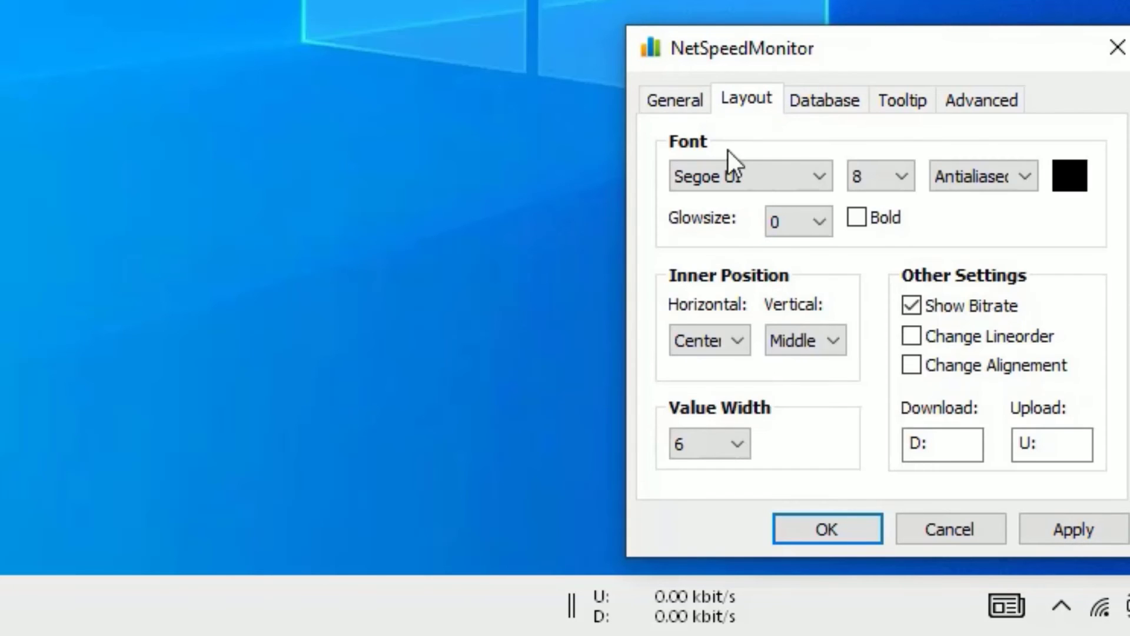
click(739, 173)
click(739, 173)
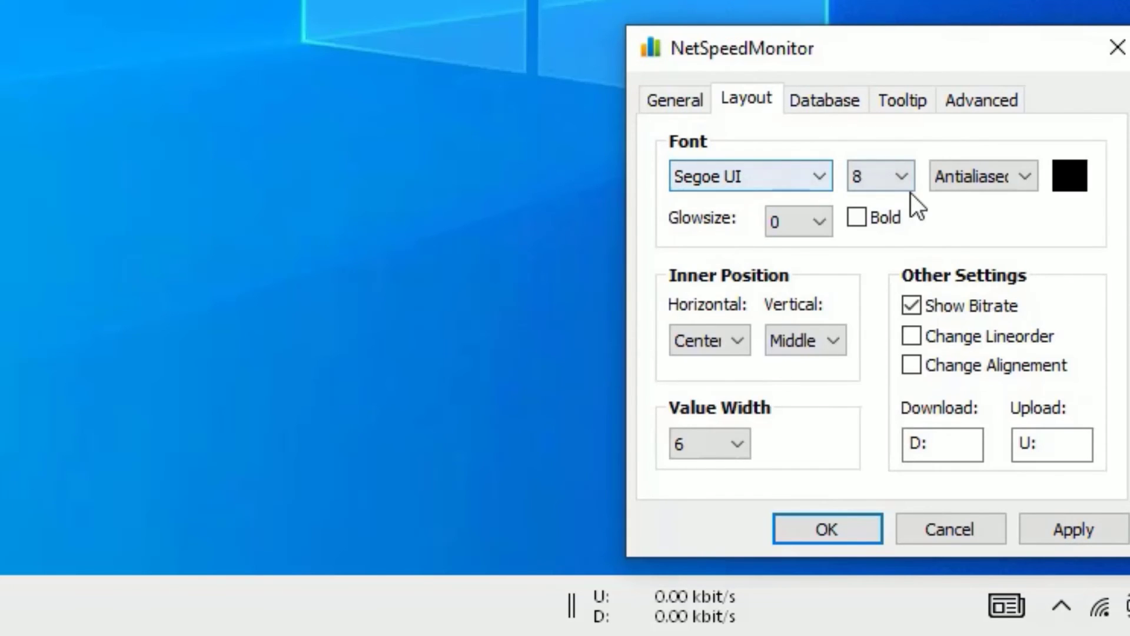
click(892, 174)
click(822, 100)
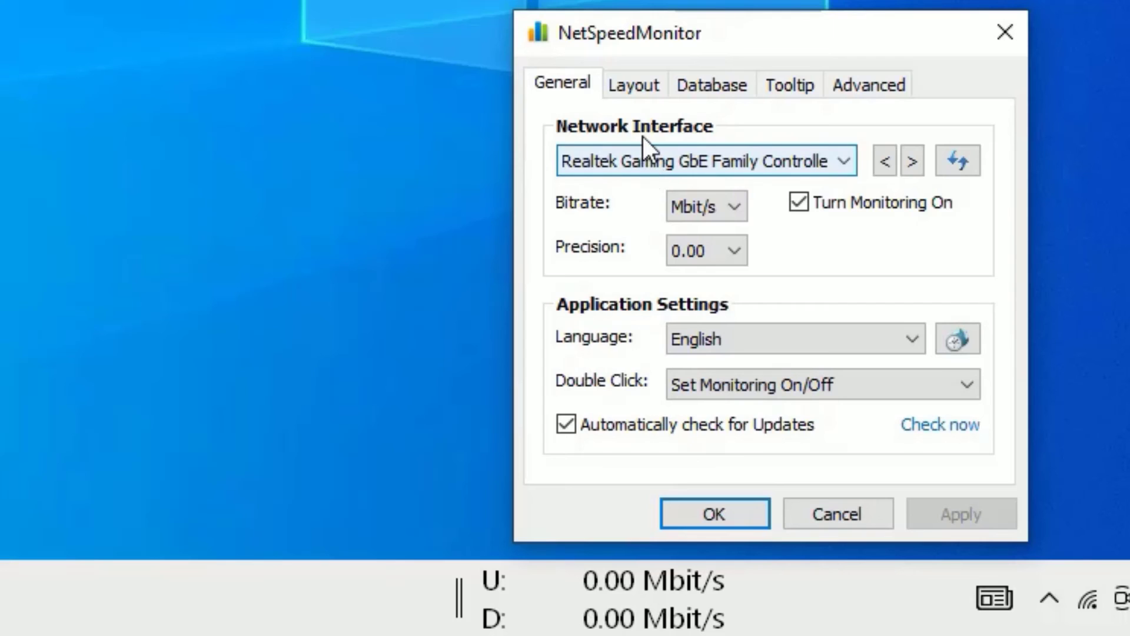
Step: Set the monitored network interface to TP-Link Wireless USB Adapter and apply
click(632, 163)
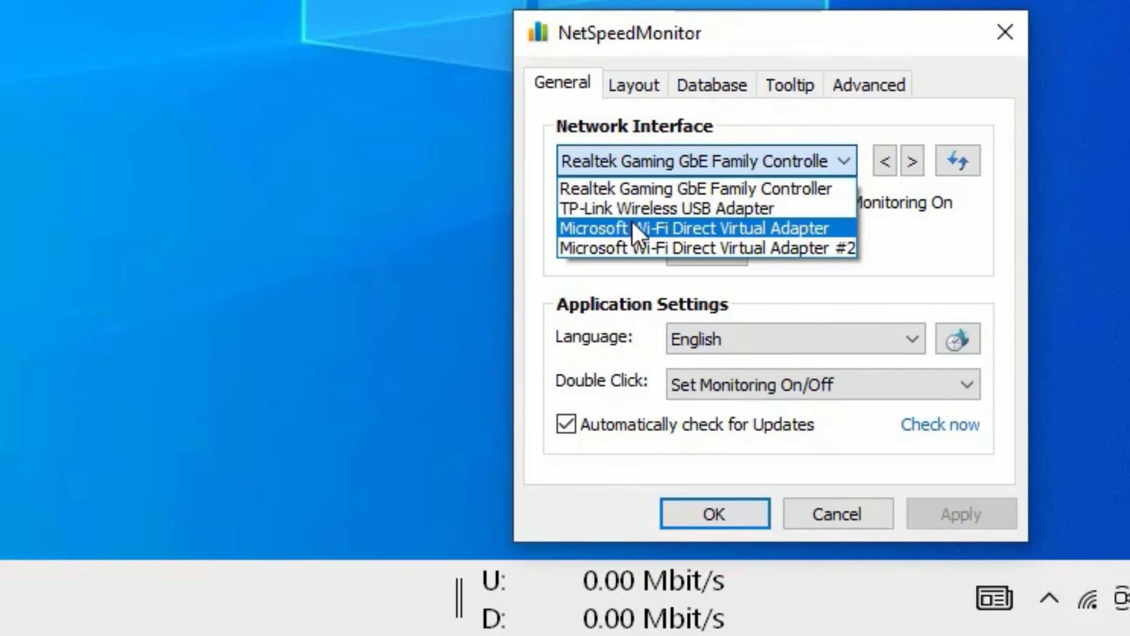
click(605, 210)
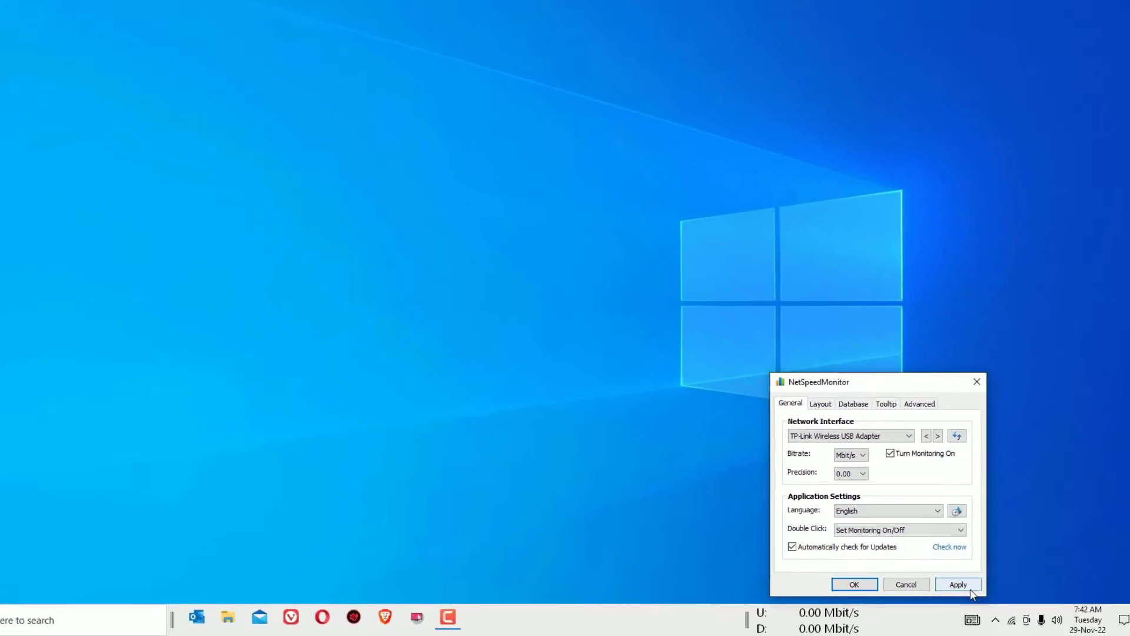
click(969, 592)
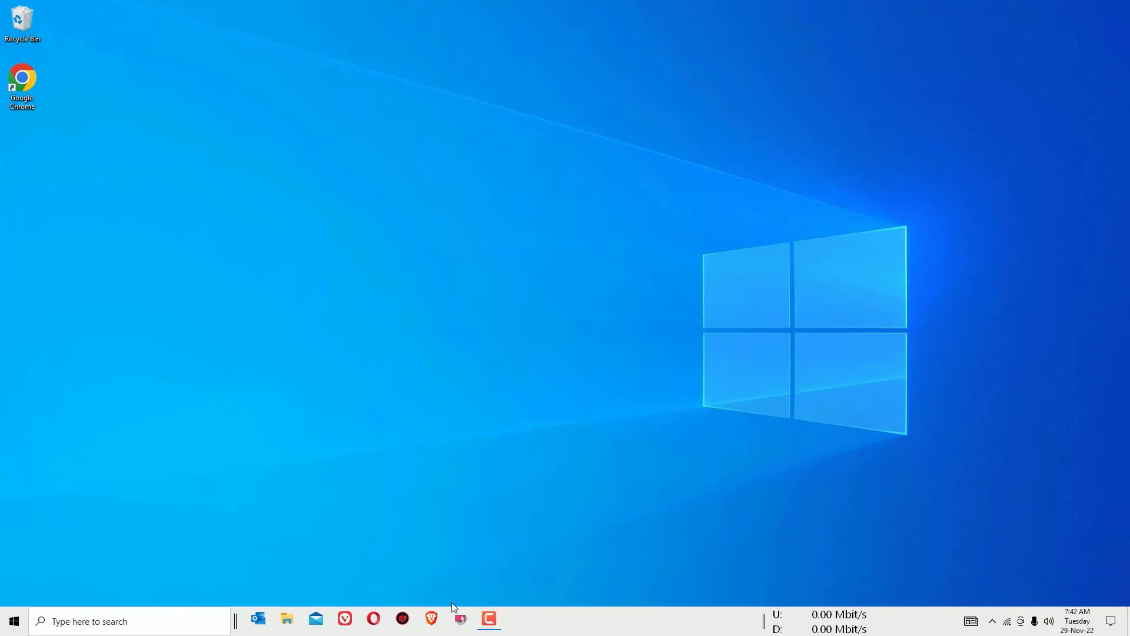